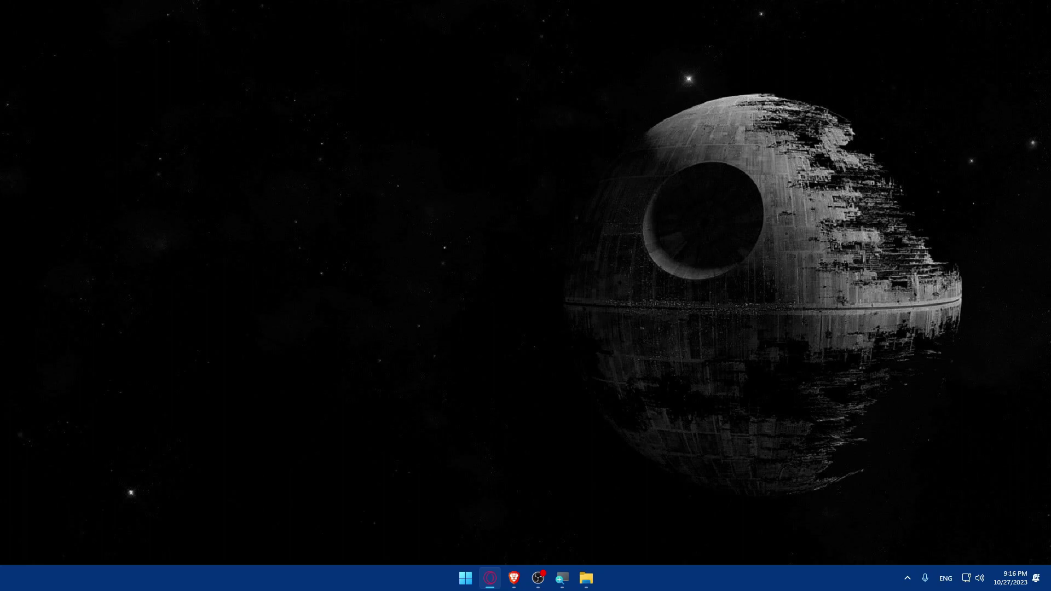
Load ads.google.com in the Brave browser and begin signing in to Google Ads
{"action": "left_click", "coordinate": [514, 578]}
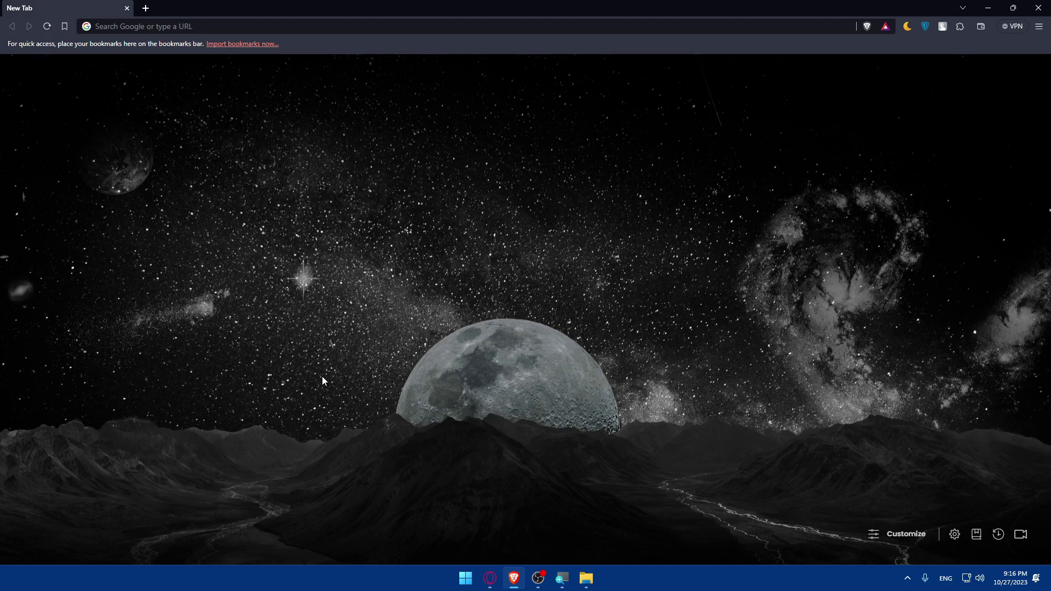
{"action": "left_click", "coordinate": [190, 26]}
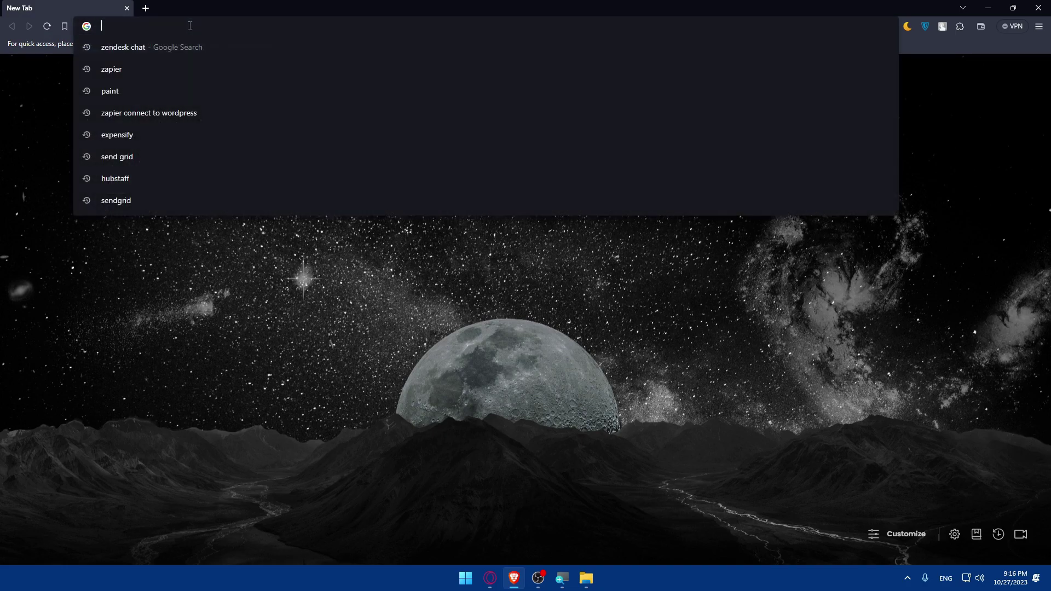
{"action": "type", "text": "g"}
{"action": "key", "text": "BackSpace"}
{"action": "key", "text": "BackSpace"}
{"action": "type", "text": "ads"}
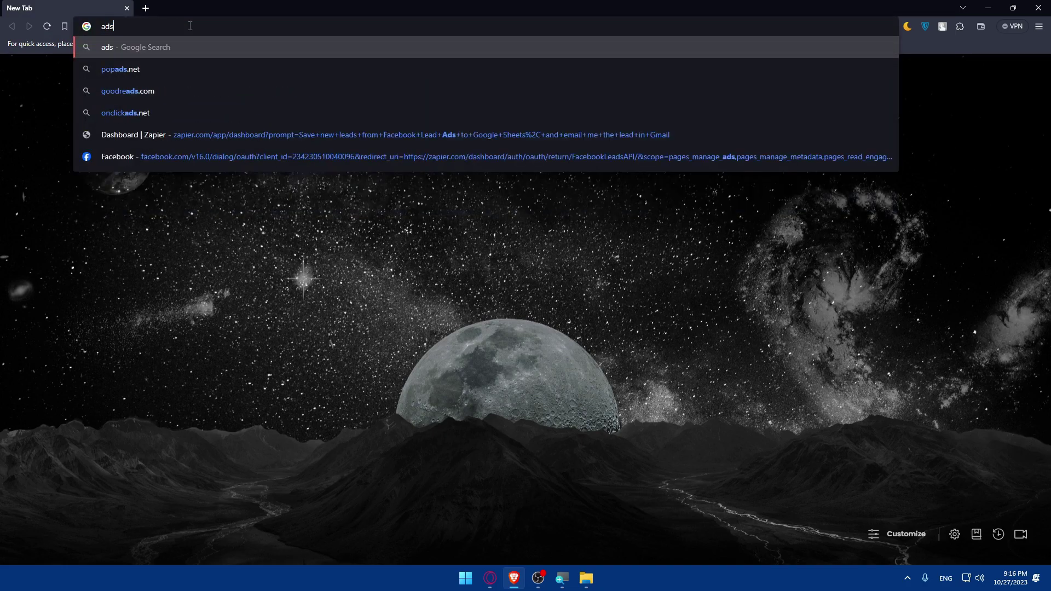
{"action": "type", "text": ".google"}
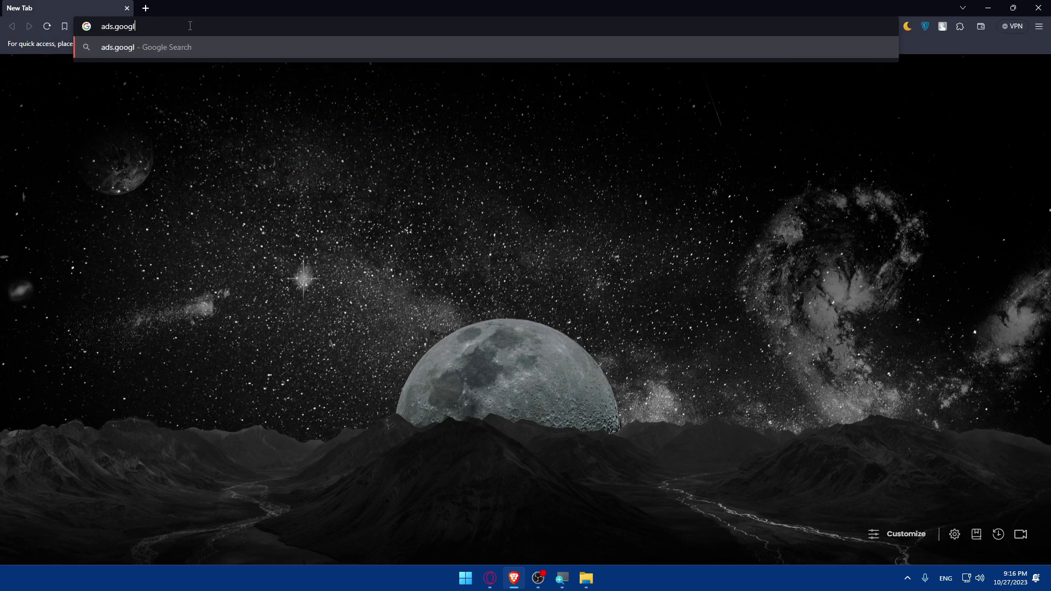
{"action": "type", "text": ".com"}
{"action": "key", "text": "Return"}
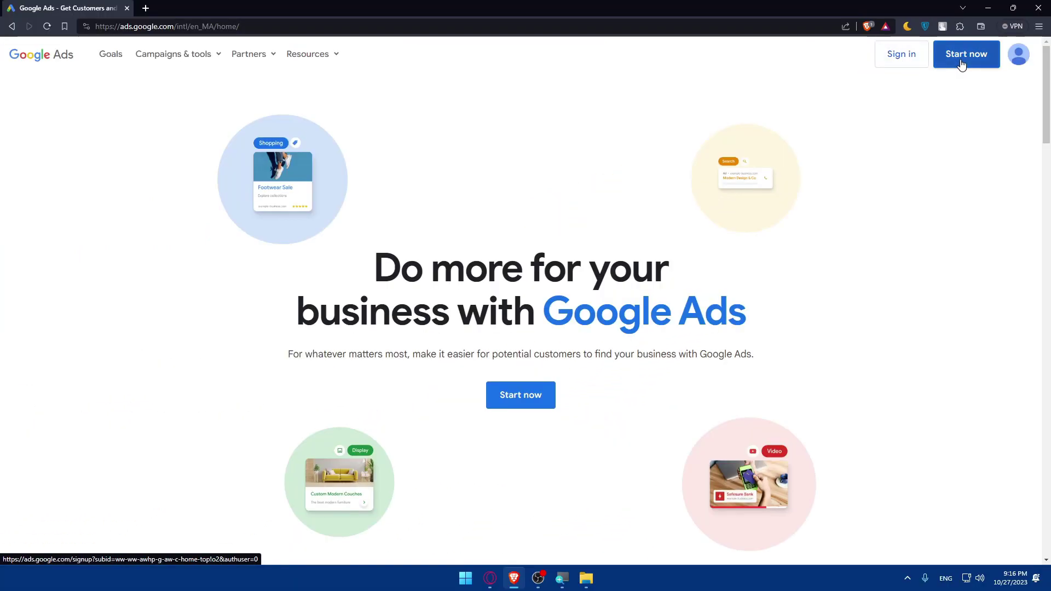
{"action": "left_click", "coordinate": [917, 62]}
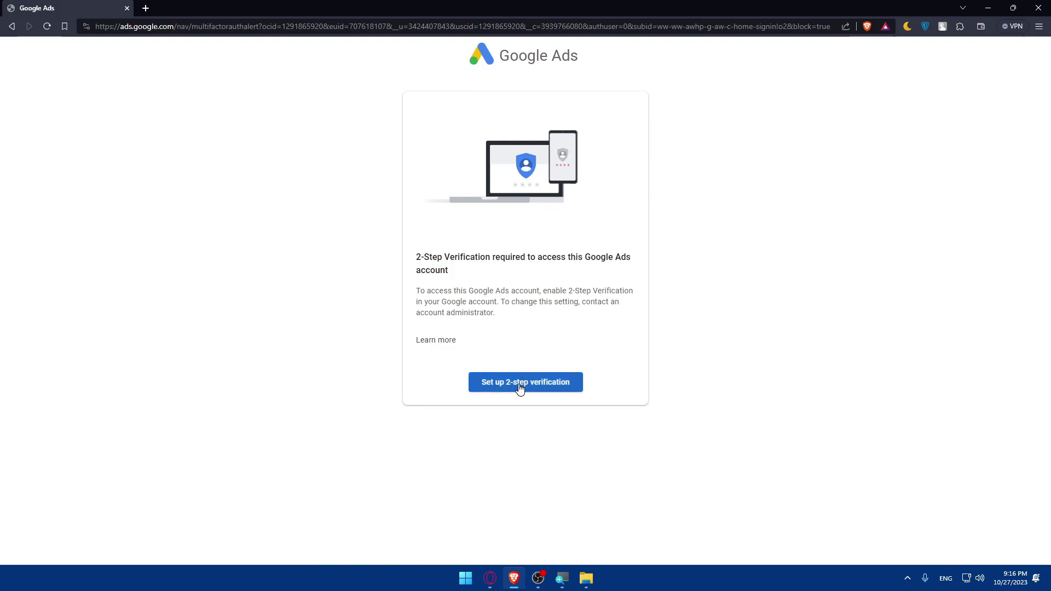
Begin 2-Step Verification setup and submit the saved account password
{"action": "left_click", "coordinate": [520, 386]}
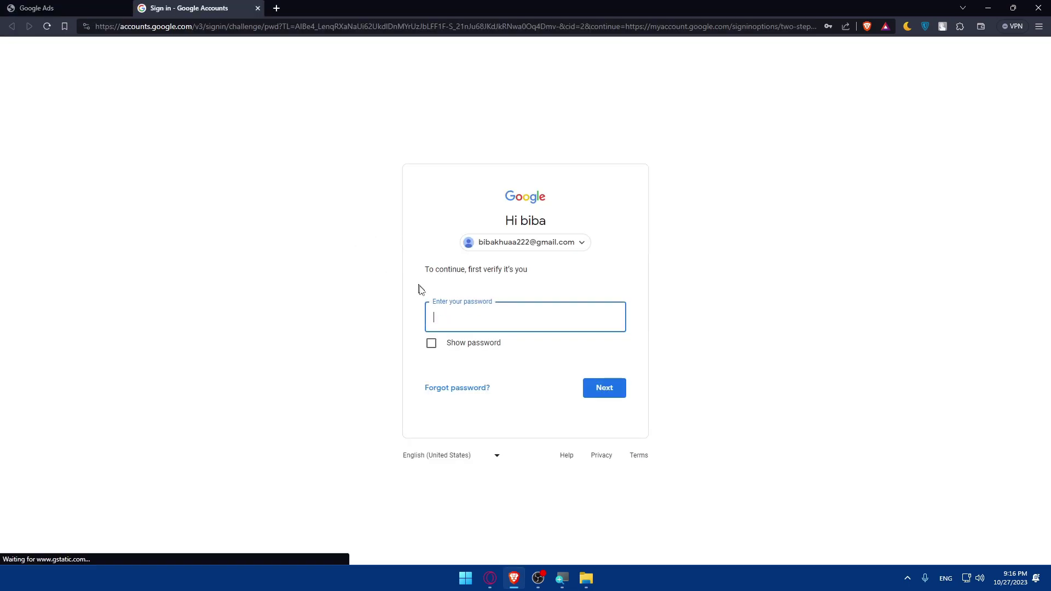
{"action": "left_click", "coordinate": [463, 320]}
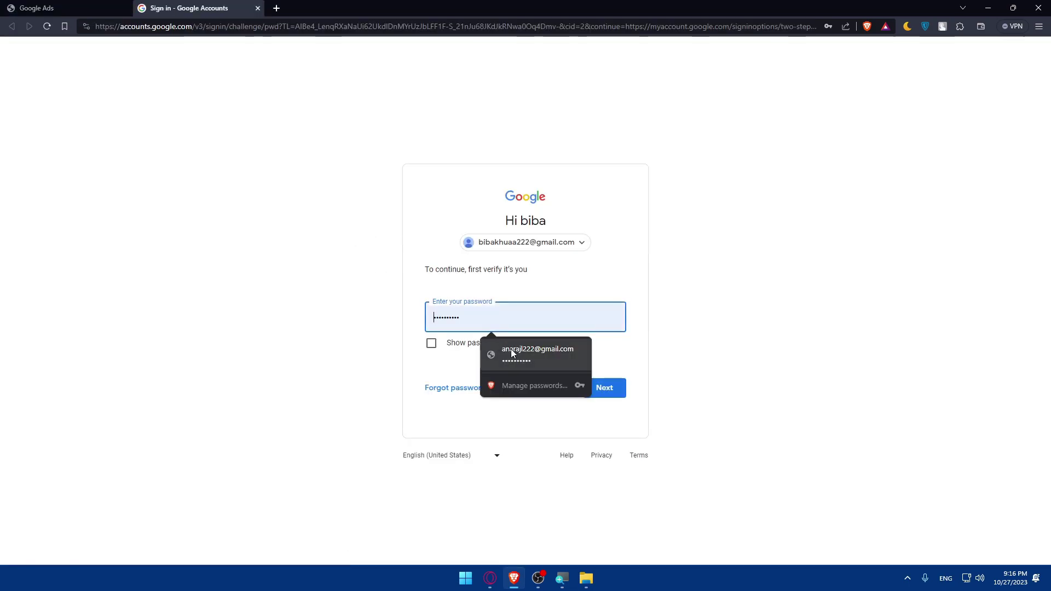
{"action": "left_click", "coordinate": [511, 350]}
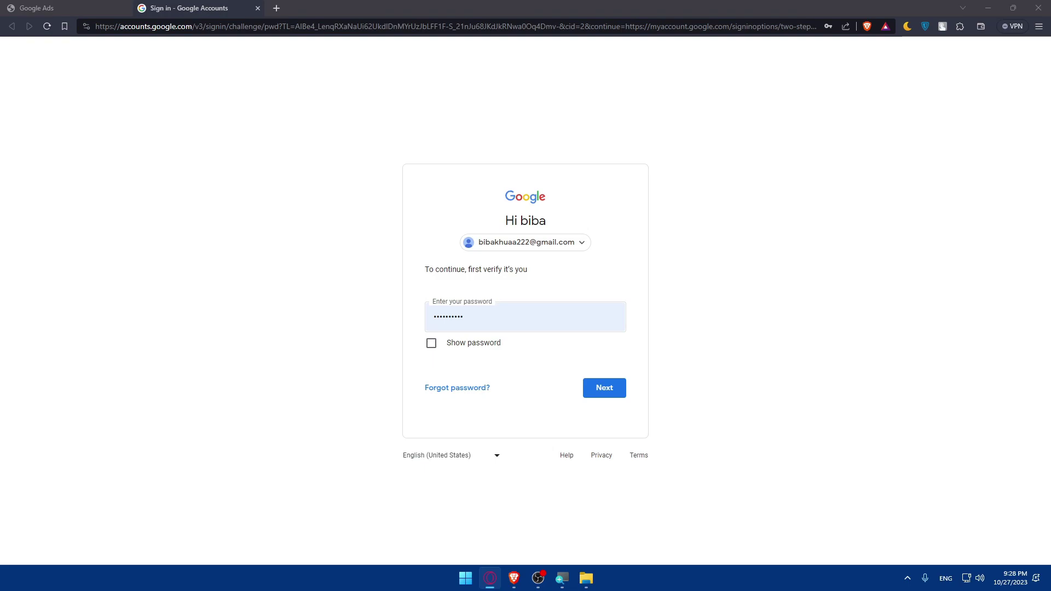
{"action": "left_click", "coordinate": [528, 310]}
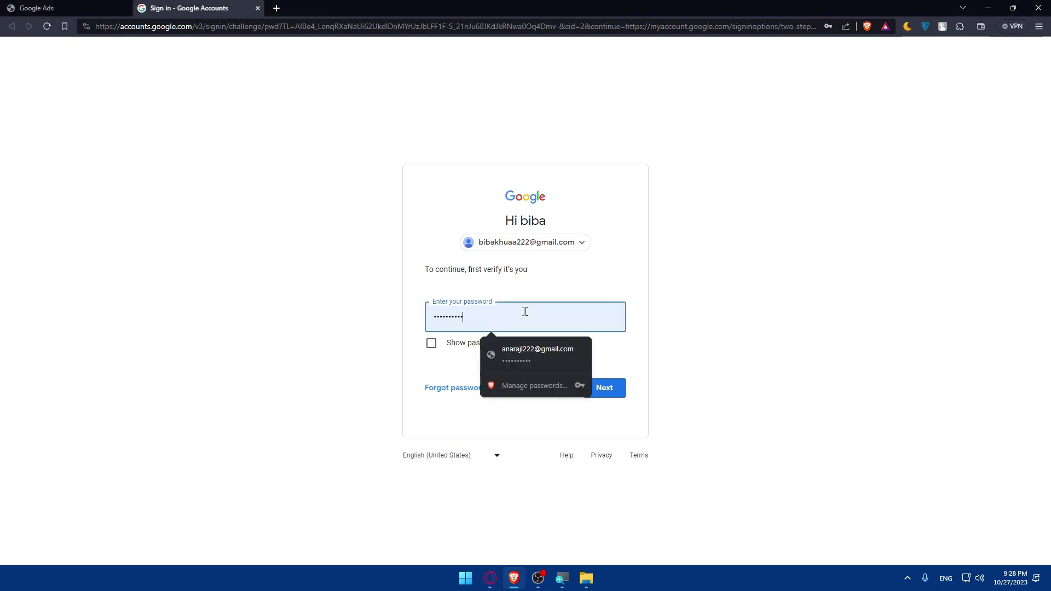
{"action": "type", "text": "a"}
{"action": "left_click", "coordinate": [603, 385]}
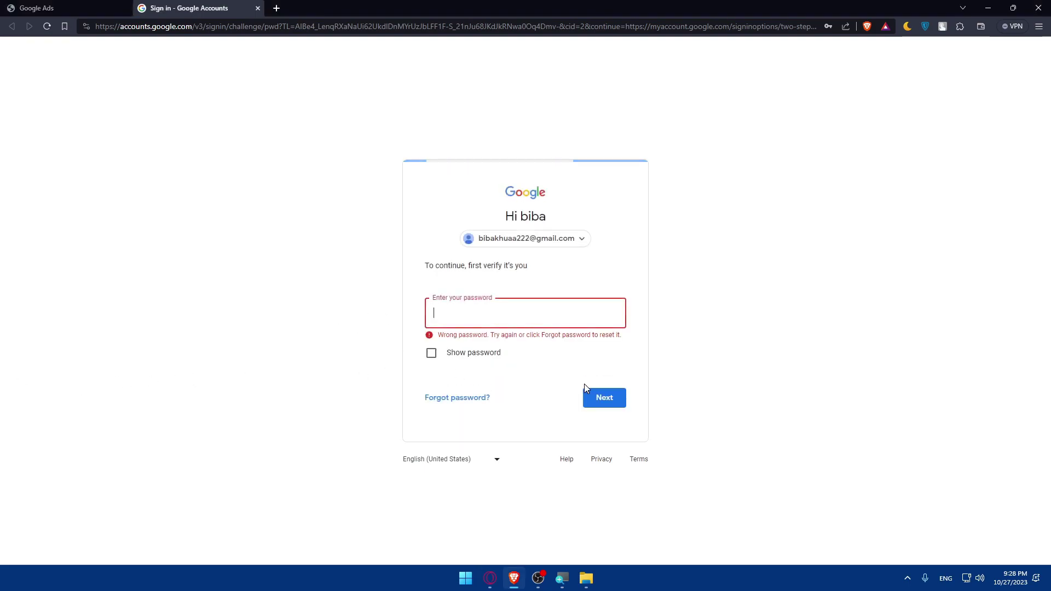
Paste the account password into the empty field again and submit it to verify identity
{"action": "left_click", "coordinate": [346, 372]}
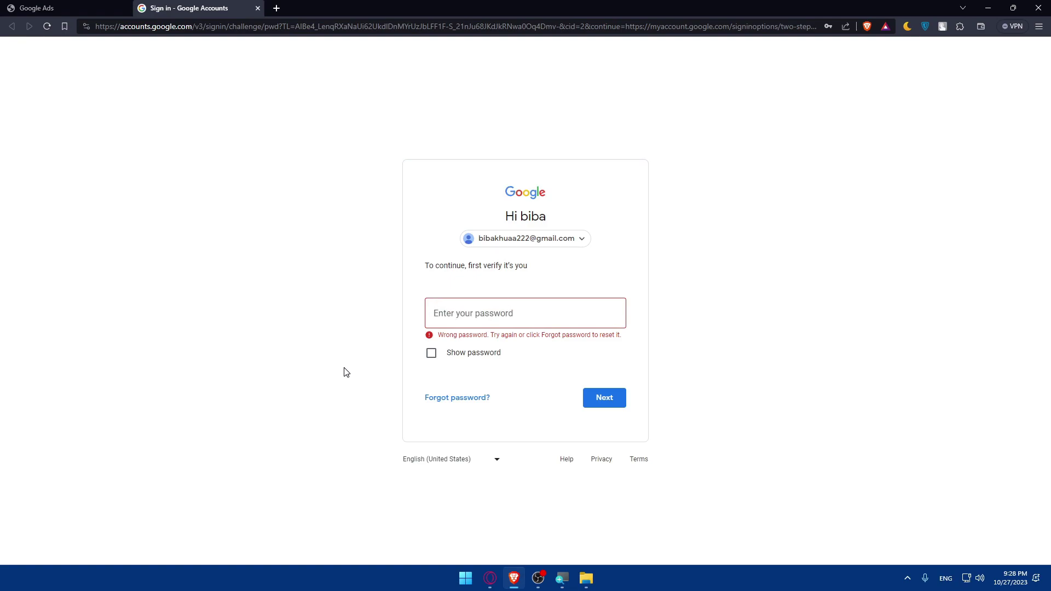
{"action": "left_click", "coordinate": [454, 313]}
{"action": "key", "text": "ctrl+v"}
{"action": "left_click", "coordinate": [614, 396]}
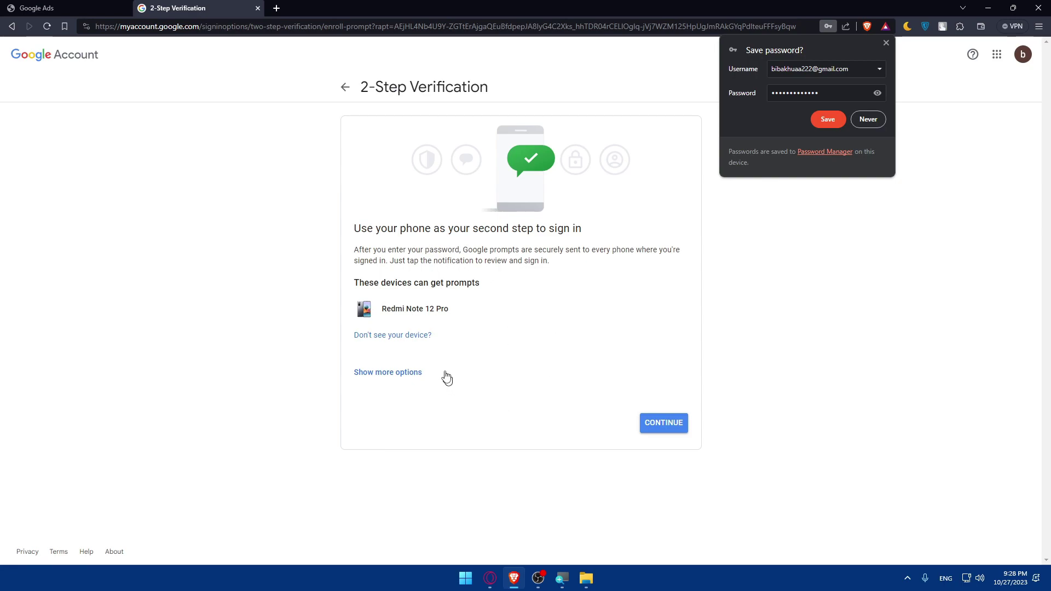
Accept phone prompts, save the password in the browser, and text a code to a backup phone
{"action": "left_click", "coordinate": [666, 424]}
{"action": "left_click", "coordinate": [826, 120]}
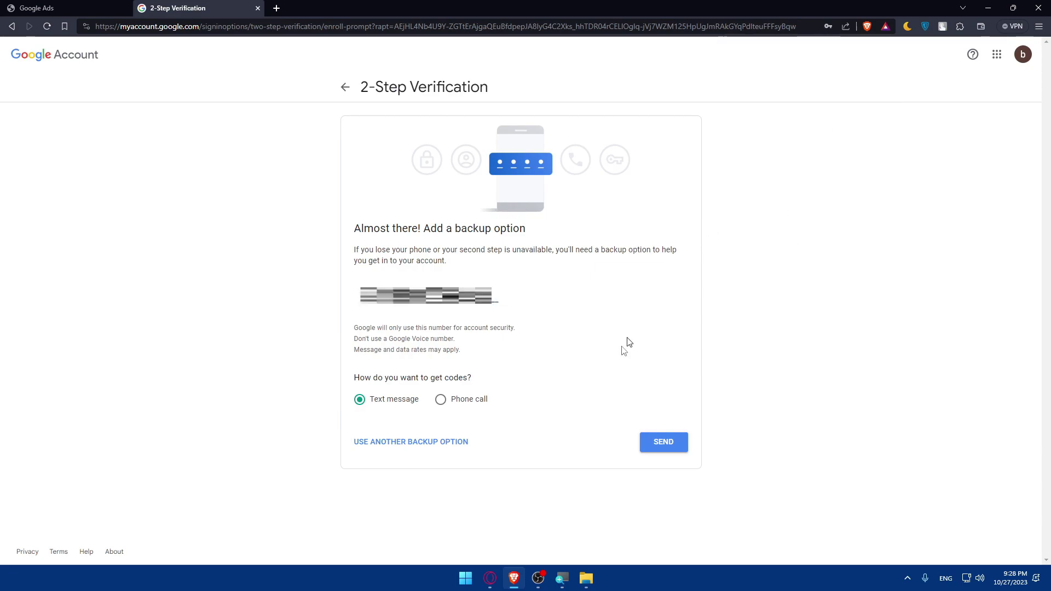
{"action": "left_click", "coordinate": [438, 443]}
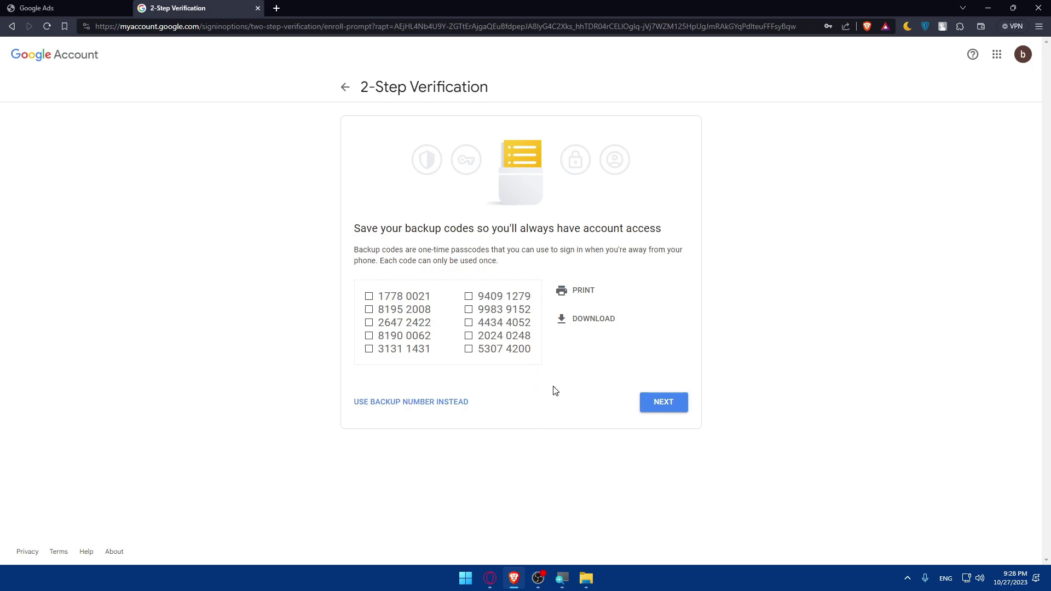
{"action": "left_click", "coordinate": [431, 403]}
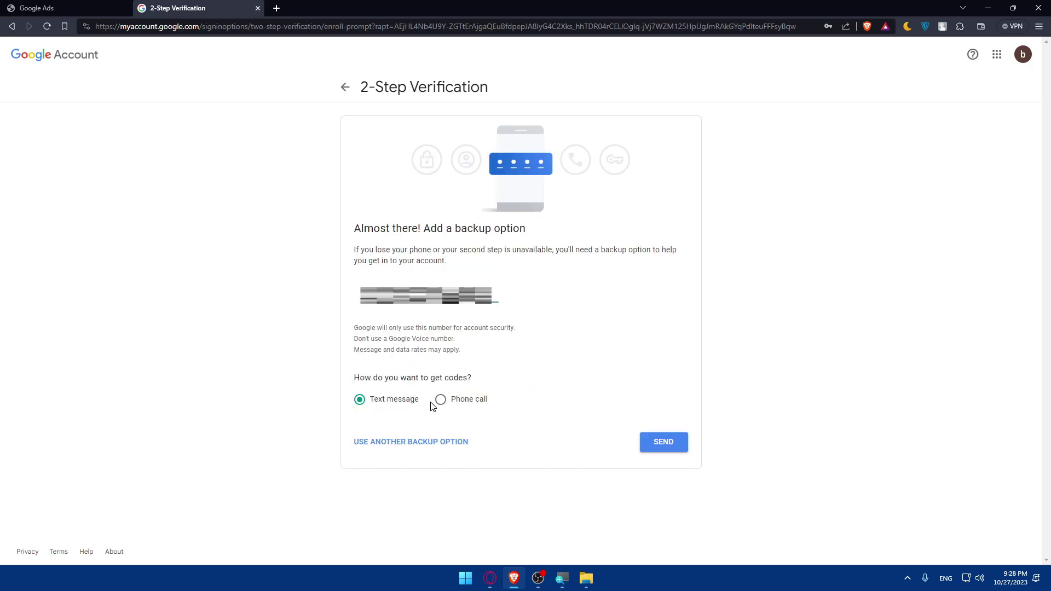
{"action": "left_click", "coordinate": [679, 444]}
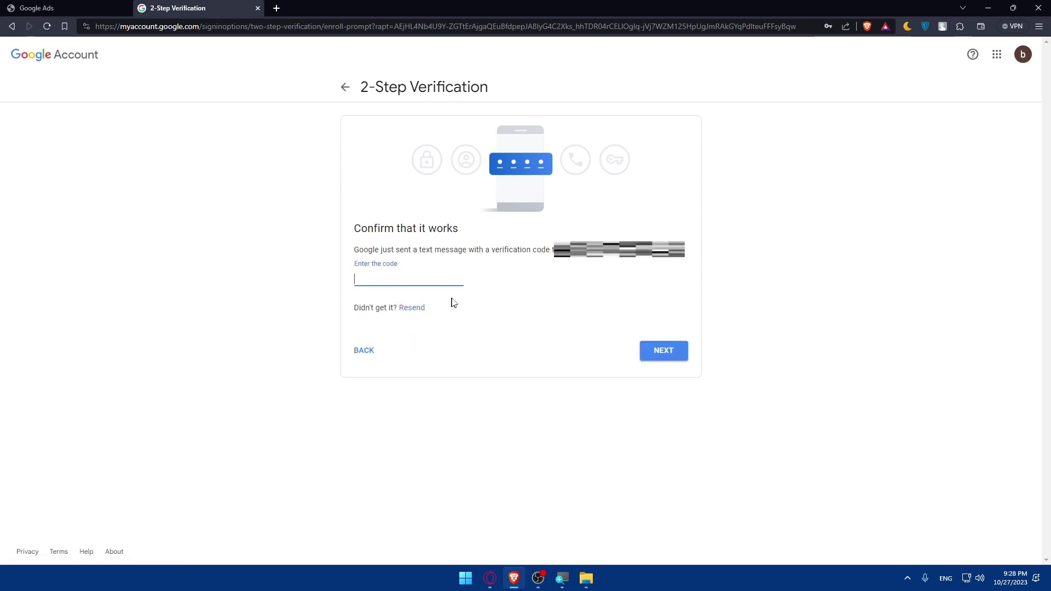
Resend the text code, enter the verification code, and turn on 2-Step Verification
{"action": "left_click", "coordinate": [363, 350]}
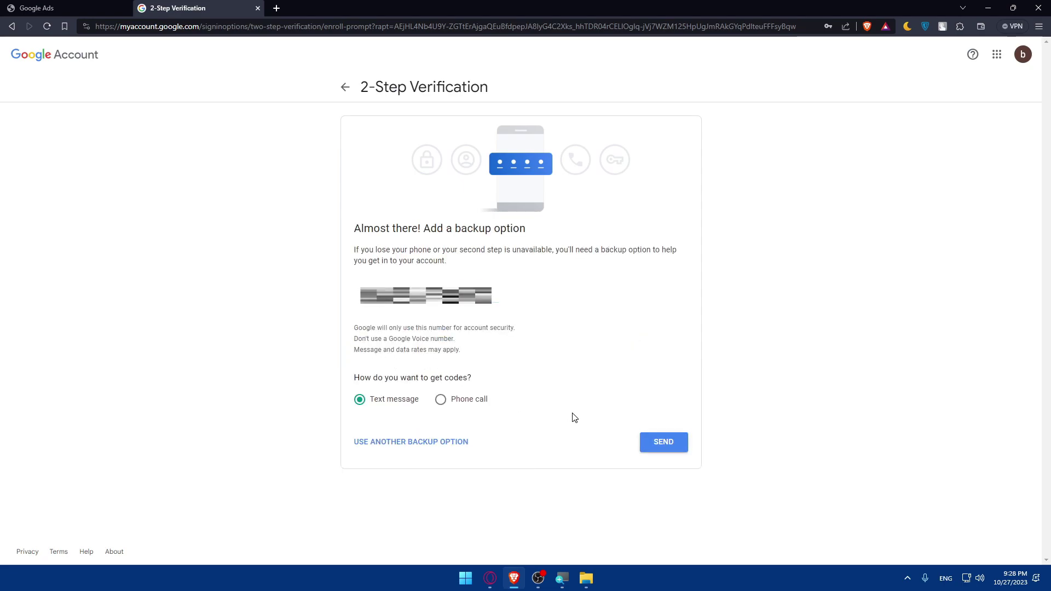
{"action": "left_click", "coordinate": [664, 442]}
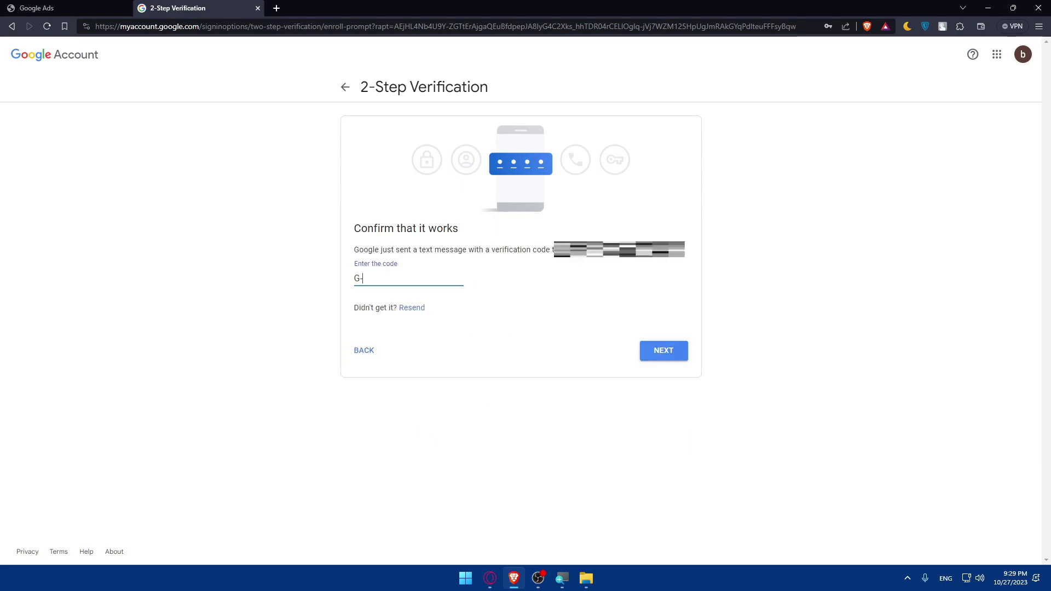
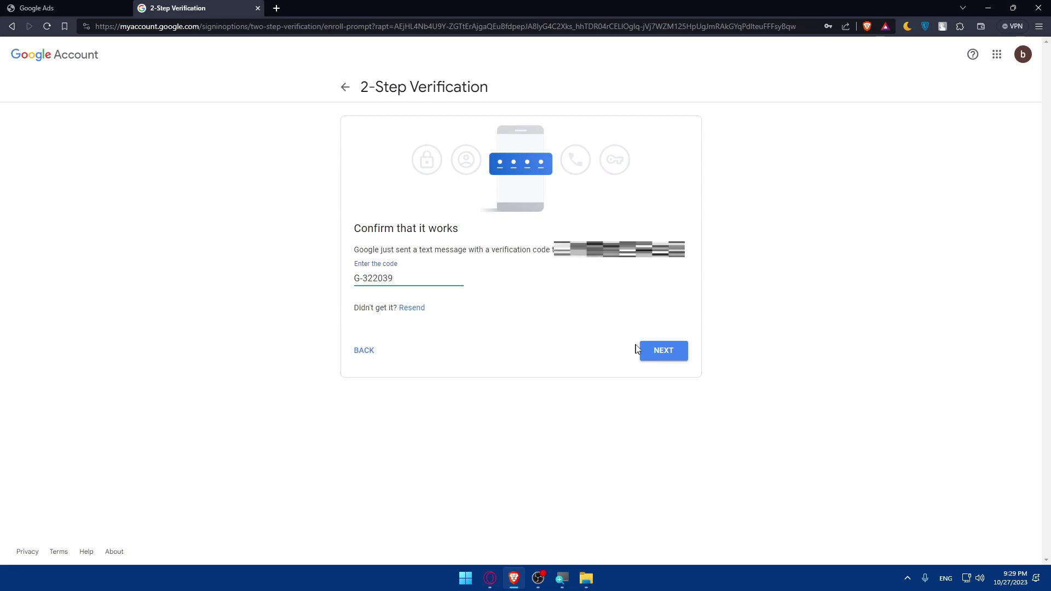
{"action": "left_click", "coordinate": [650, 350]}
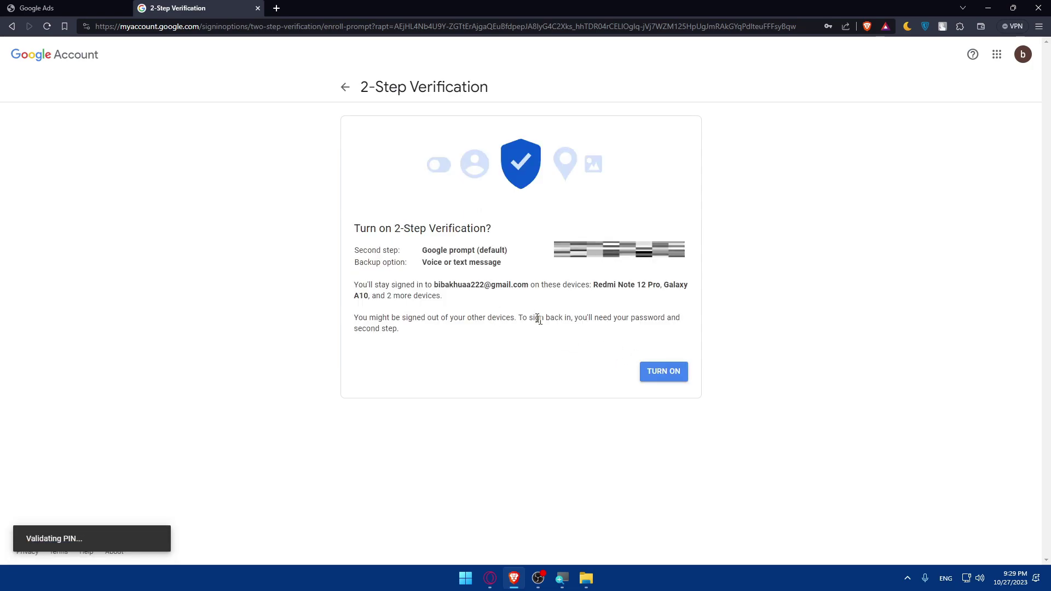
{"action": "left_click", "coordinate": [676, 373]}
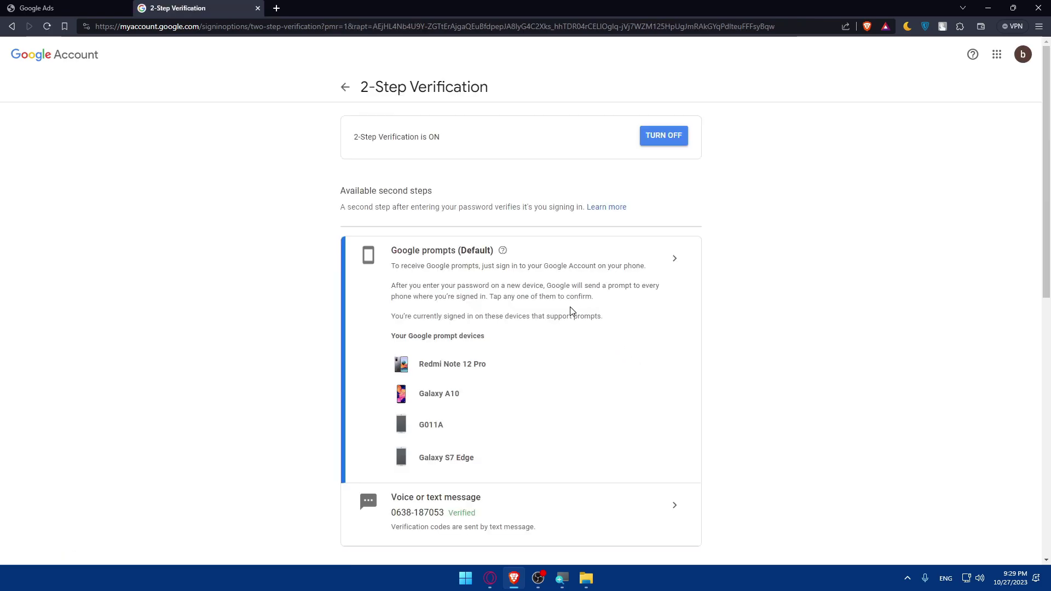
Review the 2-Step Verification confirmation page, then return to the Google Ads tab
{"action": "scroll", "coordinate": [580, 263], "scroll_direction": "down", "scroll_amount": 10}
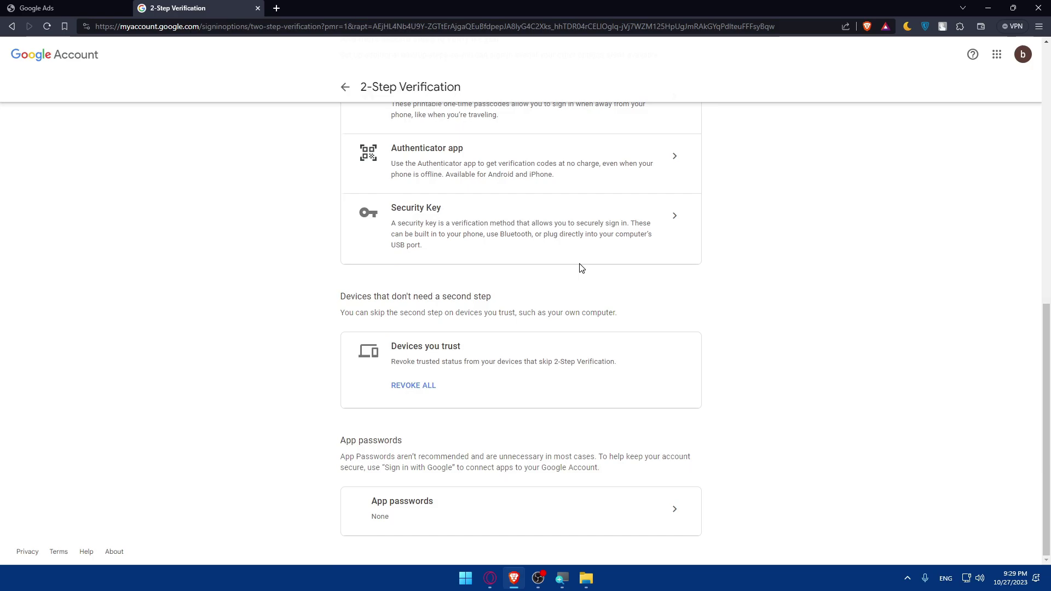
{"action": "scroll", "coordinate": [590, 253], "scroll_direction": "up", "scroll_amount": 10}
{"action": "scroll", "coordinate": [609, 311], "scroll_direction": "down", "scroll_amount": 3}
{"action": "scroll", "coordinate": [606, 310], "scroll_direction": "up", "scroll_amount": 3}
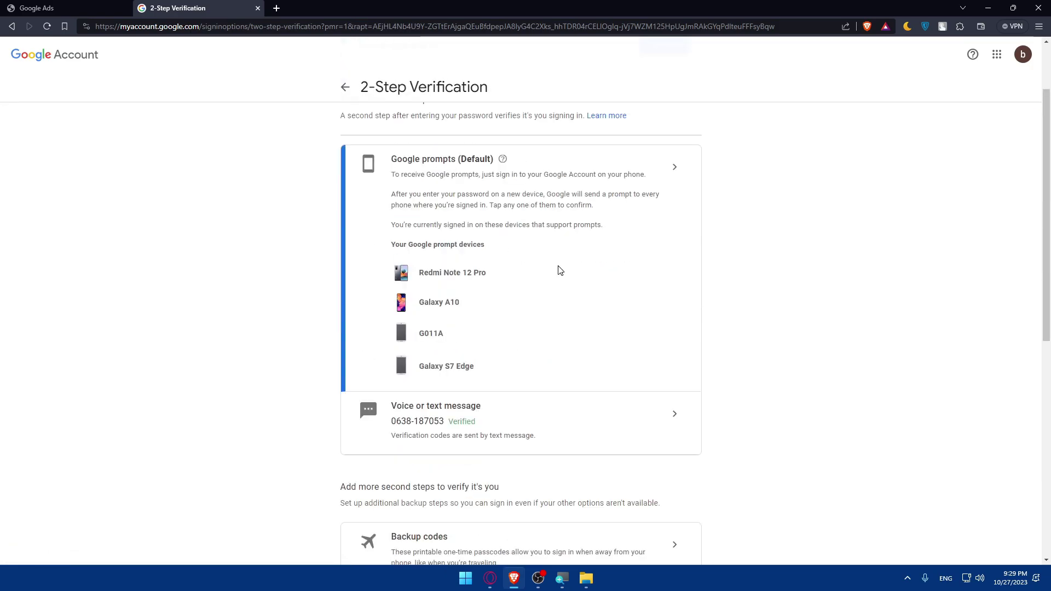
{"action": "scroll", "coordinate": [676, 147], "scroll_direction": "down", "scroll_amount": 10}
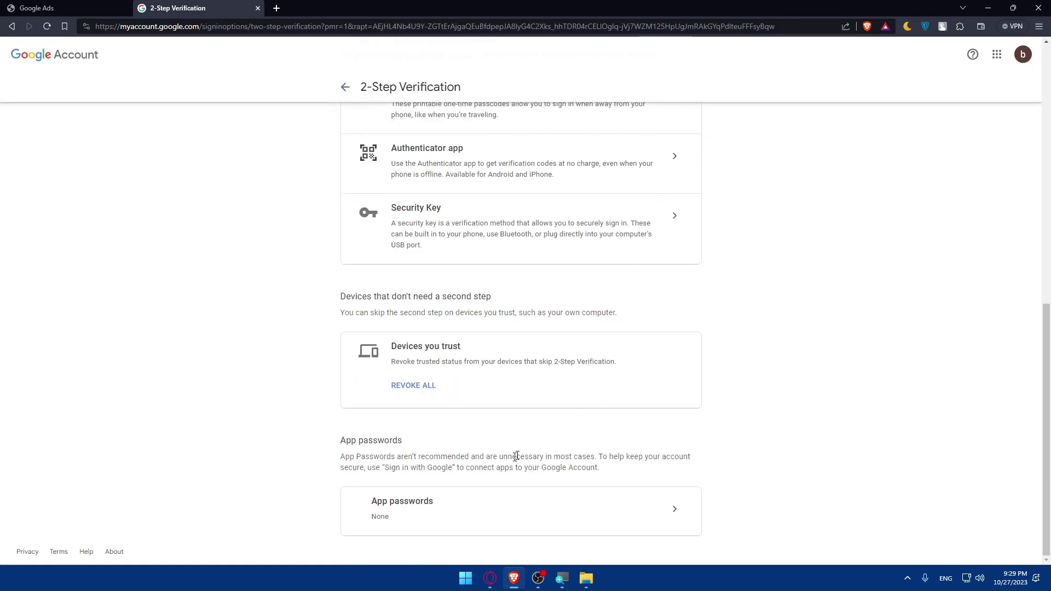
{"action": "scroll", "coordinate": [449, 391], "scroll_direction": "up", "scroll_amount": 10}
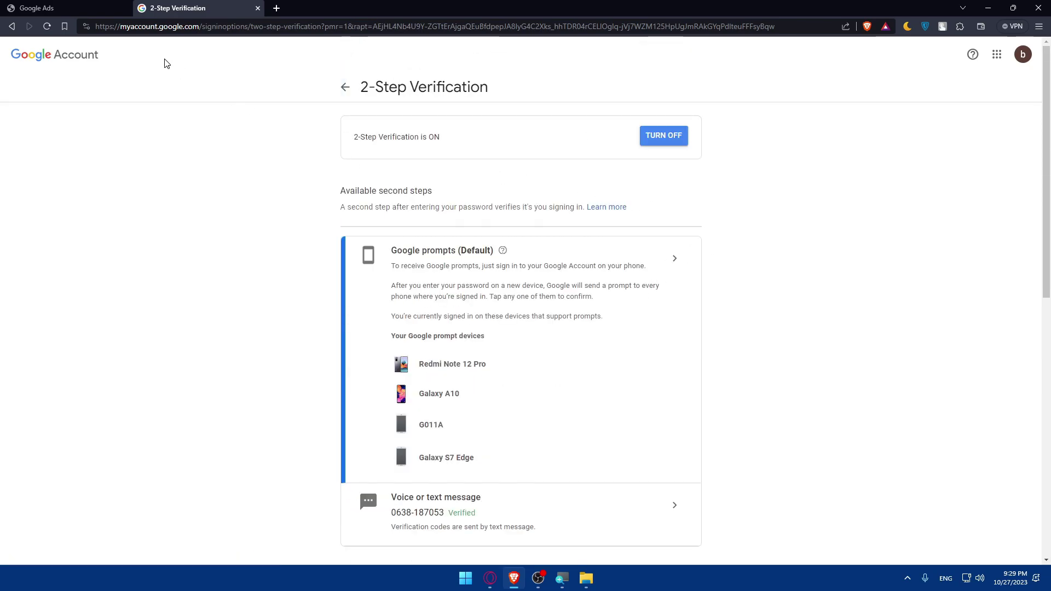
{"action": "left_click", "coordinate": [104, 8]}
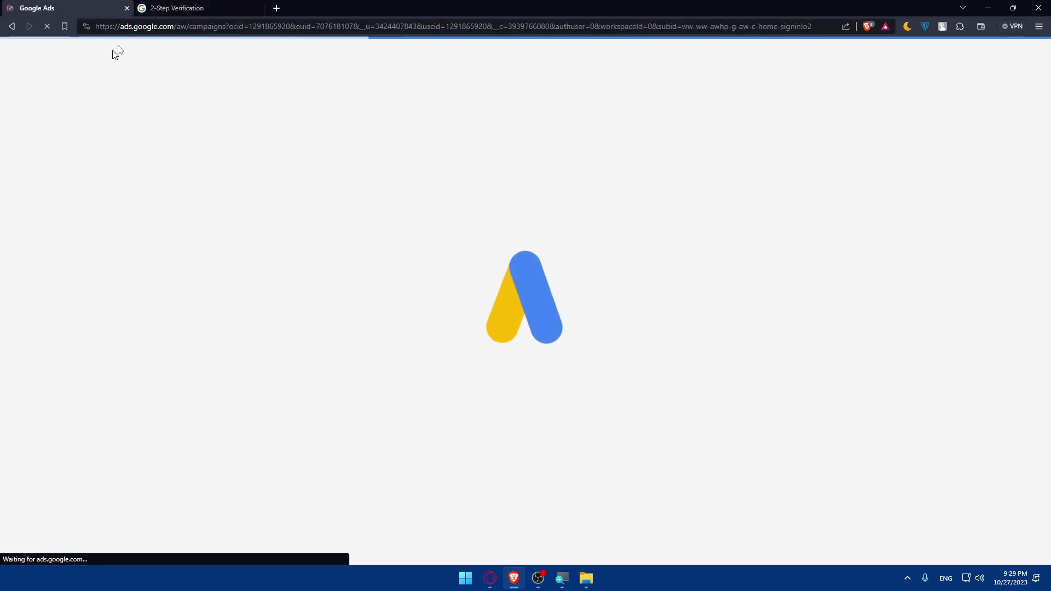
Close the 2-Step Verification tab, leave the Google Ads welcome tour, and open a new browser tab
{"action": "left_click", "coordinate": [181, 8]}
{"action": "left_click", "coordinate": [261, 8]}
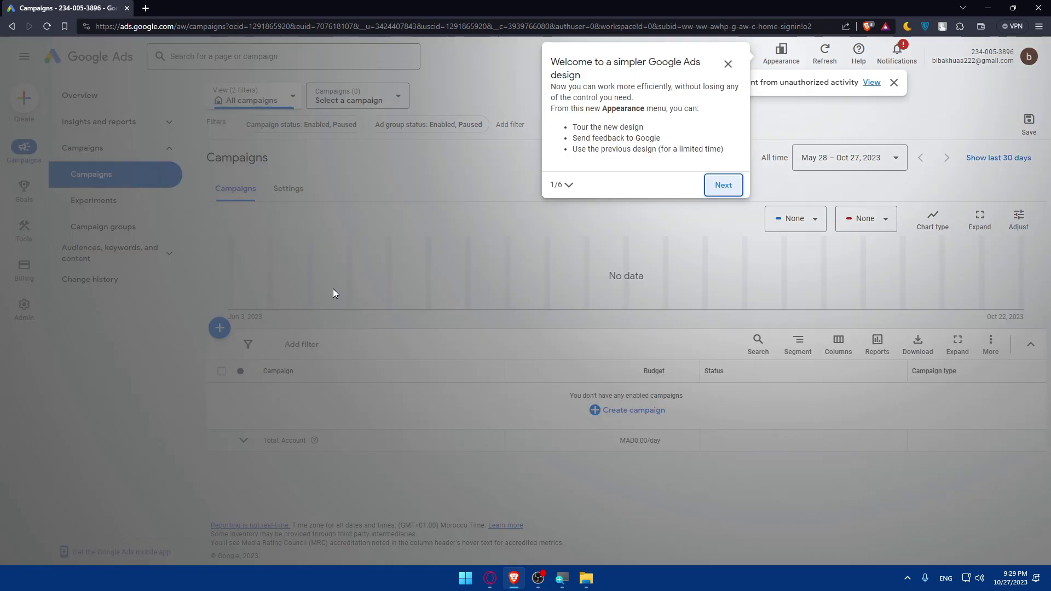
{"action": "left_click", "coordinate": [728, 64]}
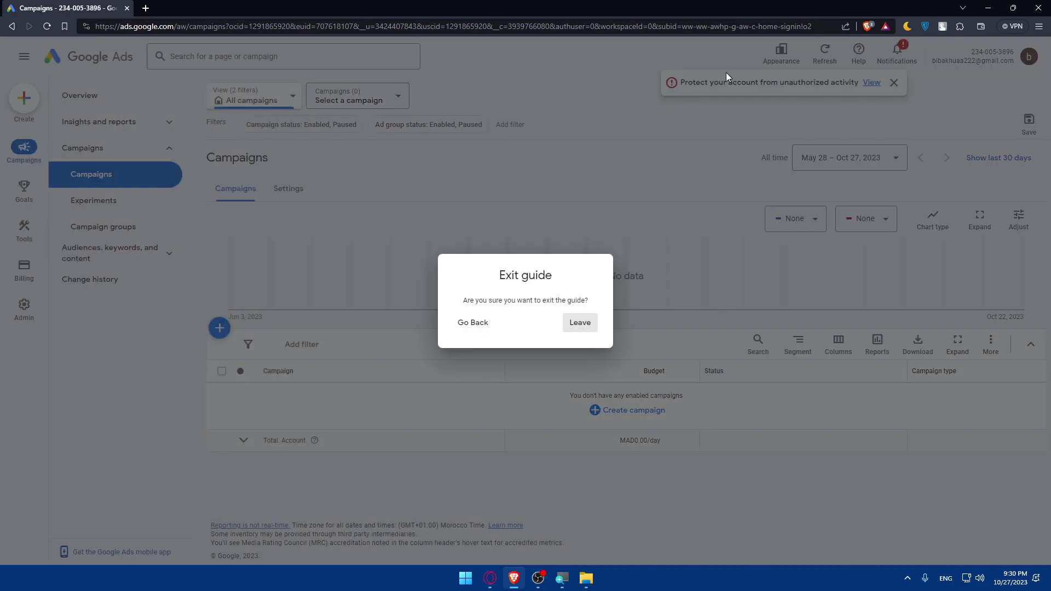
{"action": "left_click", "coordinate": [575, 324]}
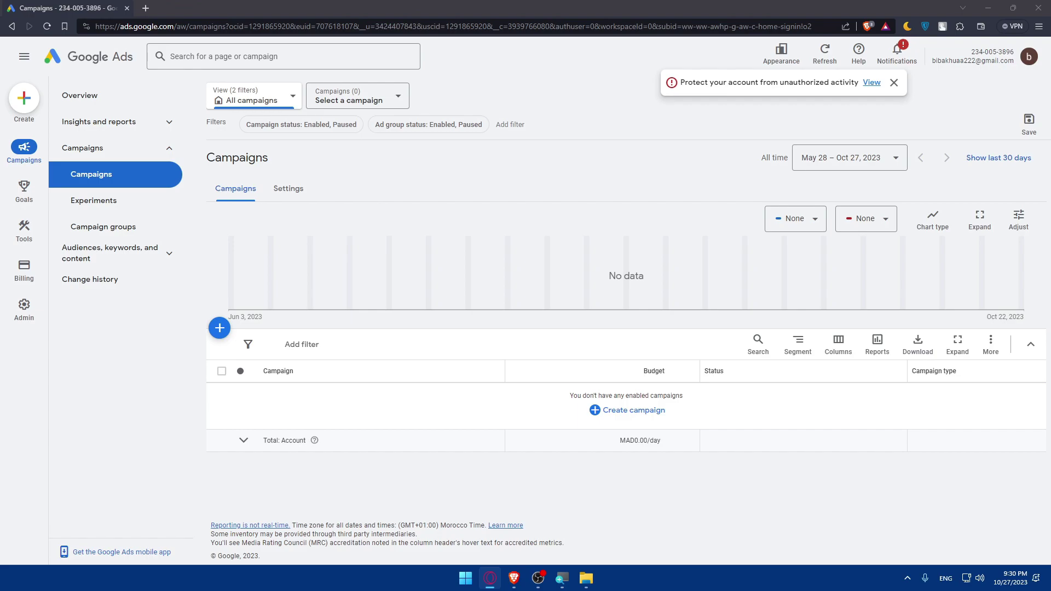
{"action": "left_click", "coordinate": [146, 8]}
{"action": "type", "text": "power bi"}
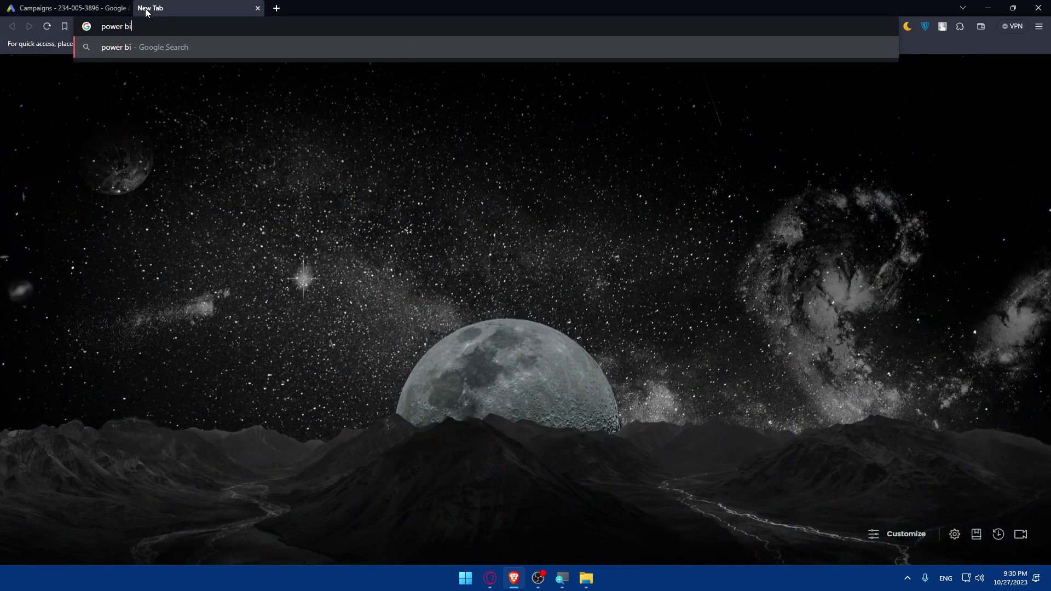
{"action": "key", "text": "Return"}
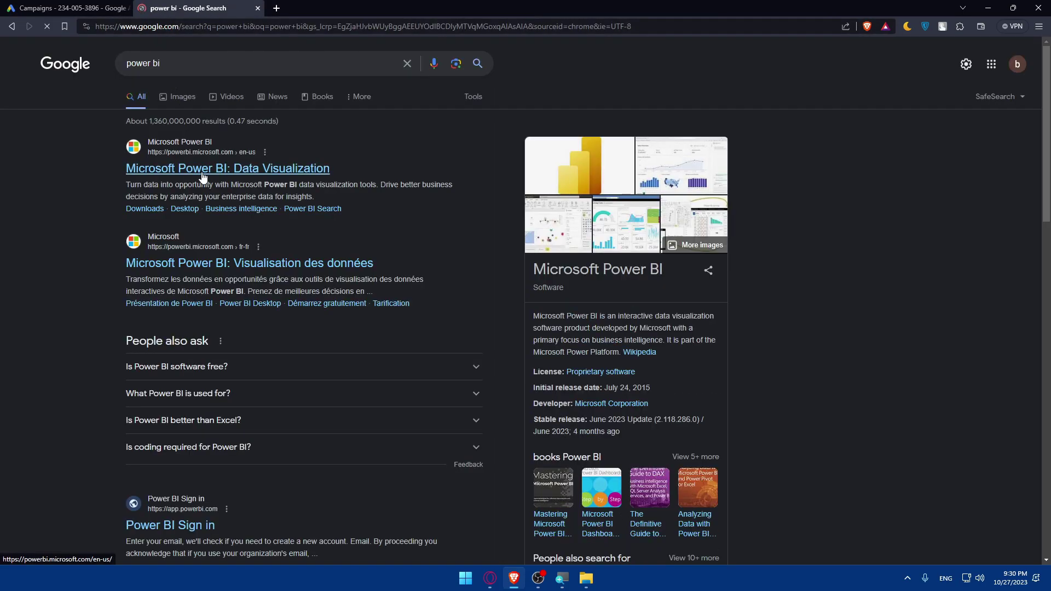
{"action": "left_click", "coordinate": [202, 174]}
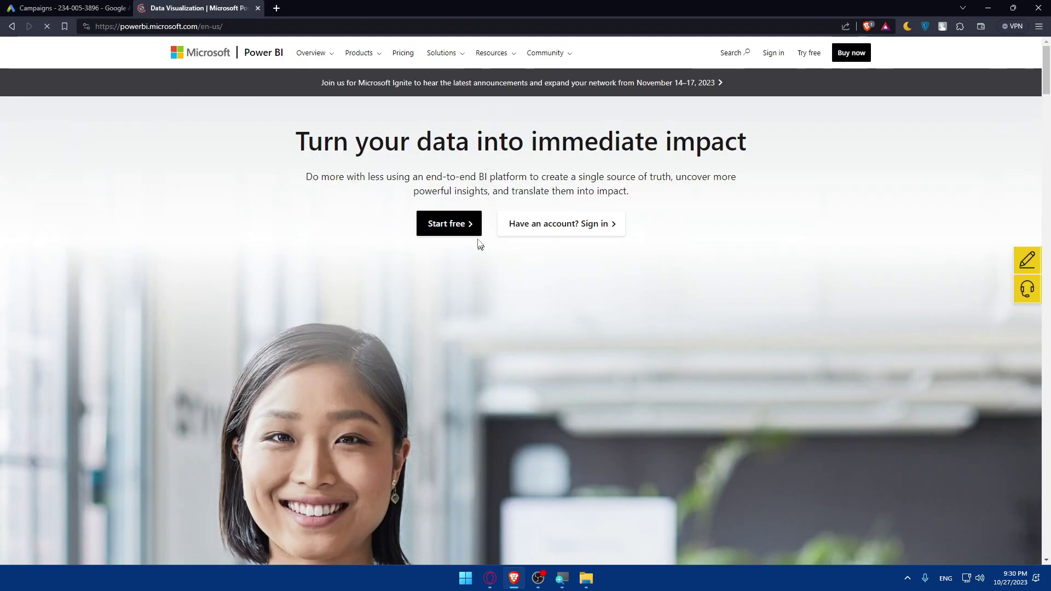
{"action": "left_click", "coordinate": [458, 231]}
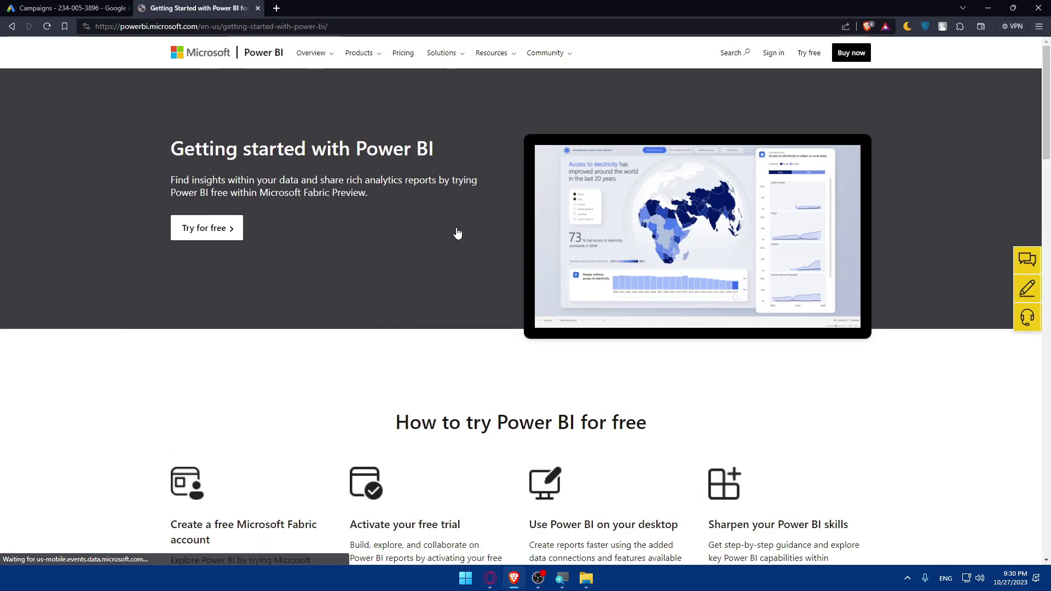
{"action": "left_click", "coordinate": [810, 60]}
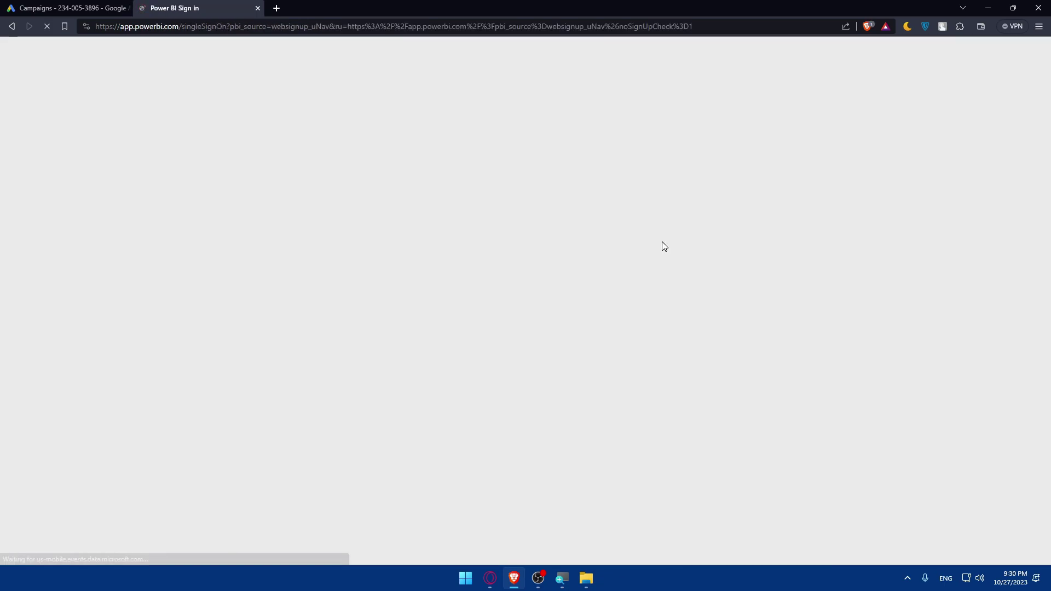
{"action": "left_click", "coordinate": [362, 284]}
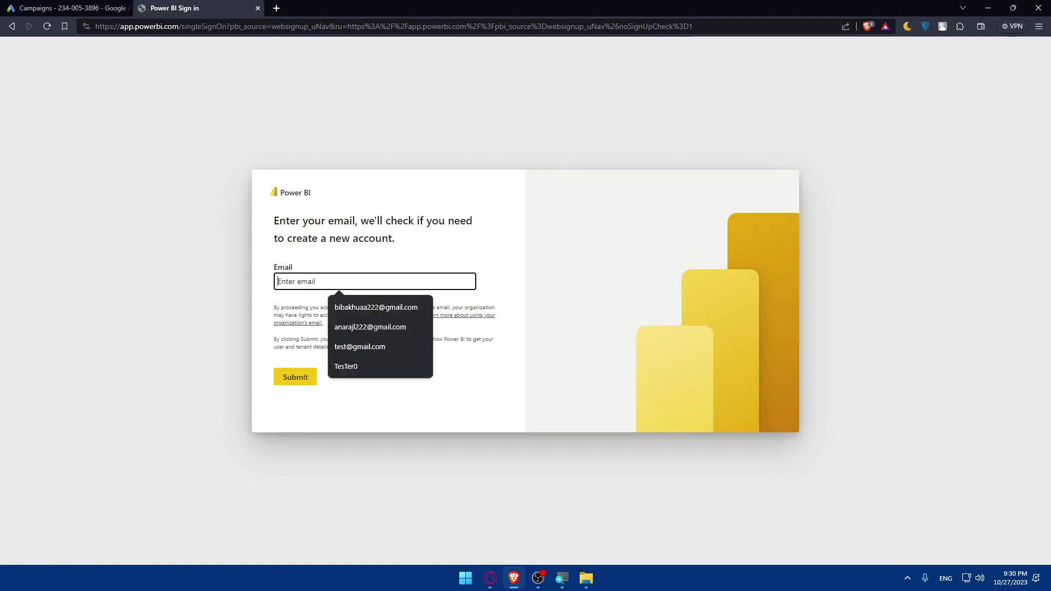
{"action": "left_click", "coordinate": [376, 307]}
{"action": "left_click", "coordinate": [291, 381]}
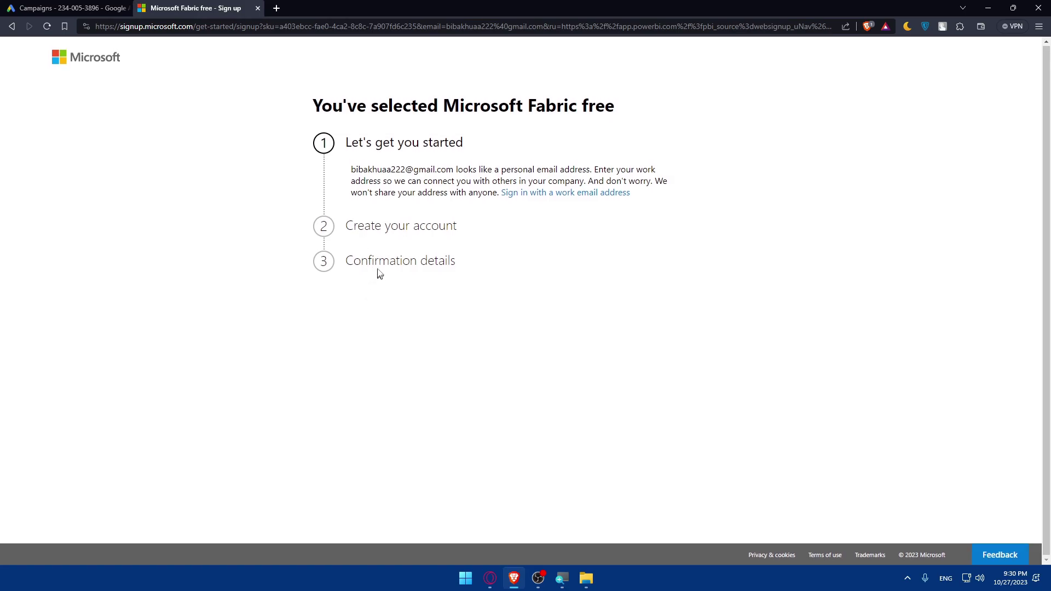
{"action": "left_click", "coordinate": [257, 7]}
{"action": "left_click", "coordinate": [146, 8]}
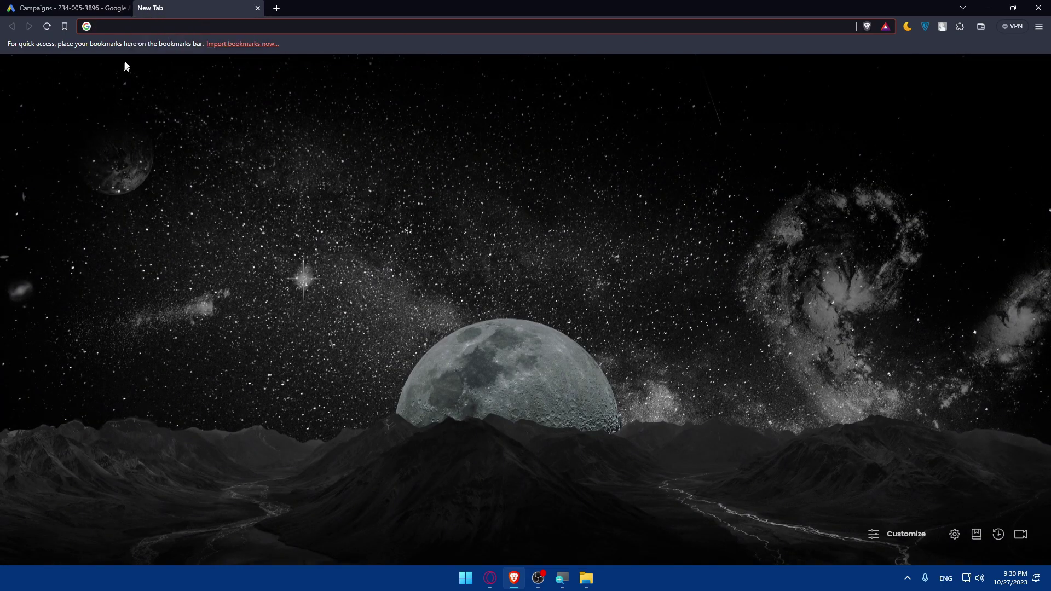
Load the Zapier dashboard at zapier.com
{"action": "type", "text": "zapier.com"}
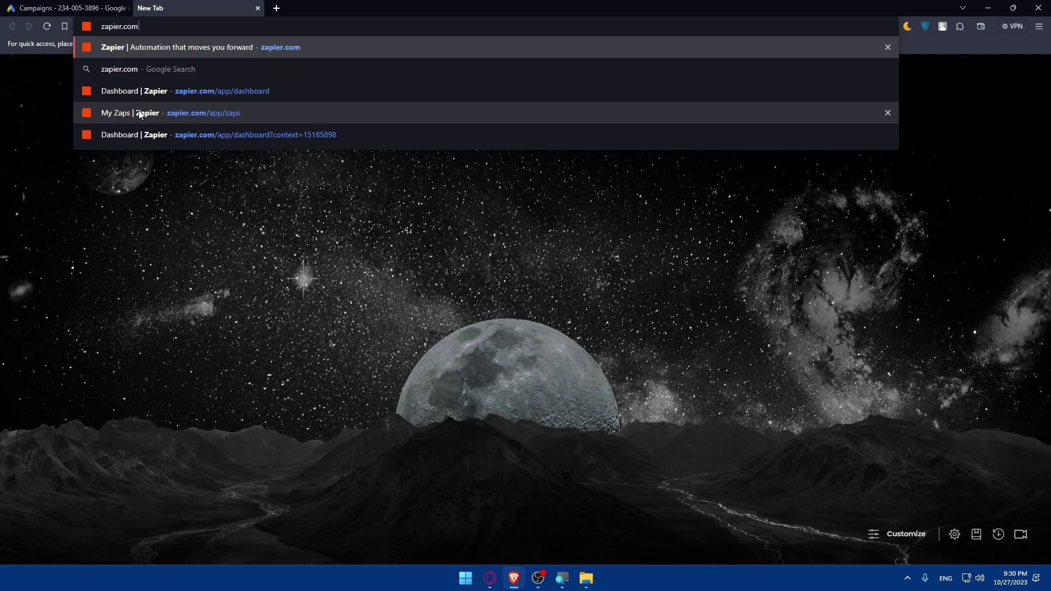
{"action": "key", "text": "Return"}
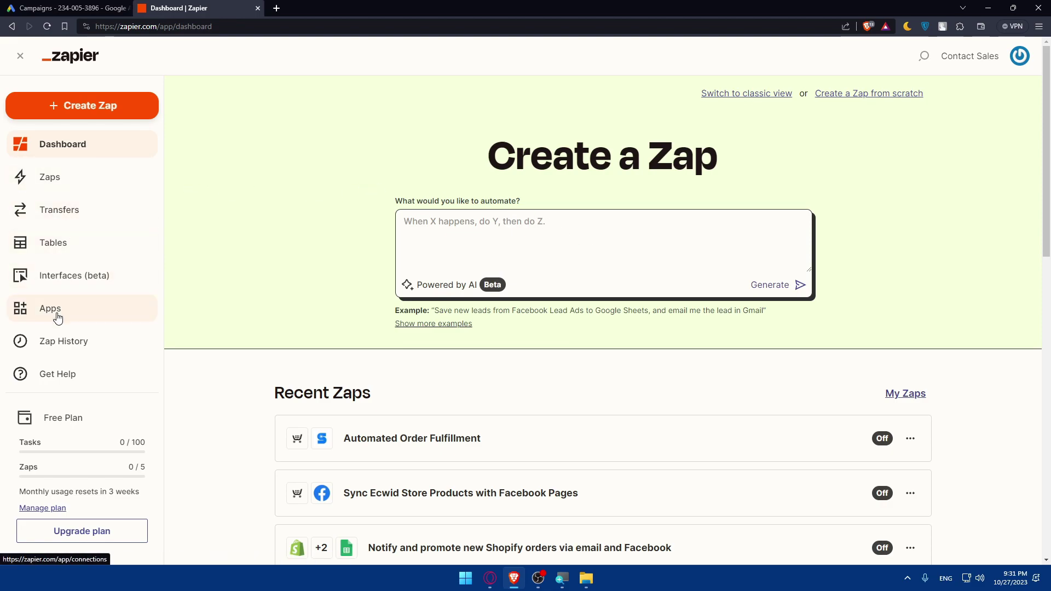
{"action": "scroll", "coordinate": [49, 307], "scroll_direction": "up", "scroll_amount": 2, "text": "ctrl"}
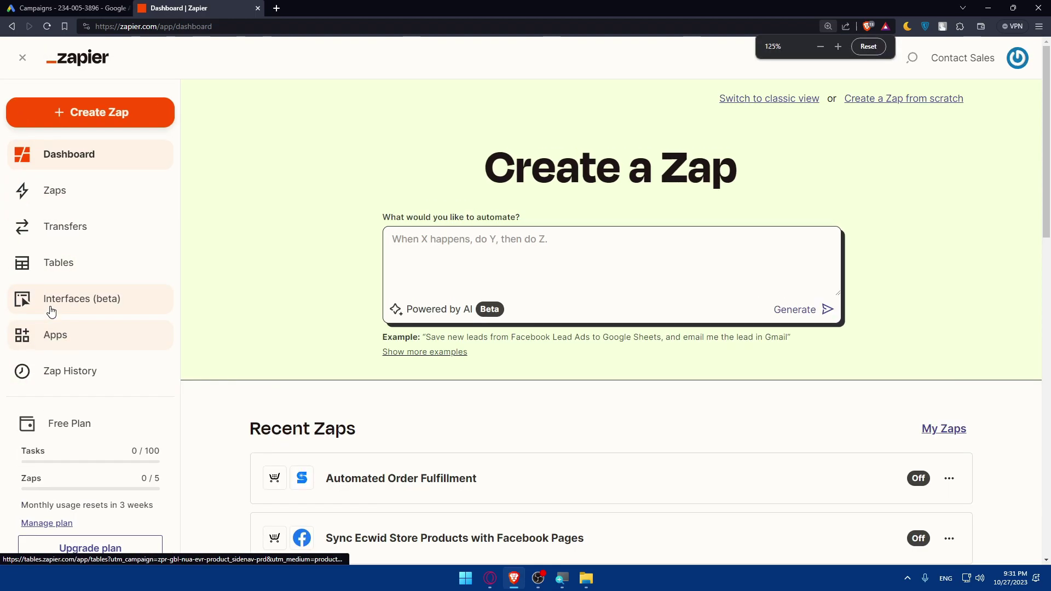
{"action": "scroll", "coordinate": [52, 311], "scroll_direction": "down", "scroll_amount": 1, "text": "ctrl"}
{"action": "scroll", "coordinate": [51, 311], "scroll_direction": "down", "scroll_amount": 1, "text": "ctrl"}
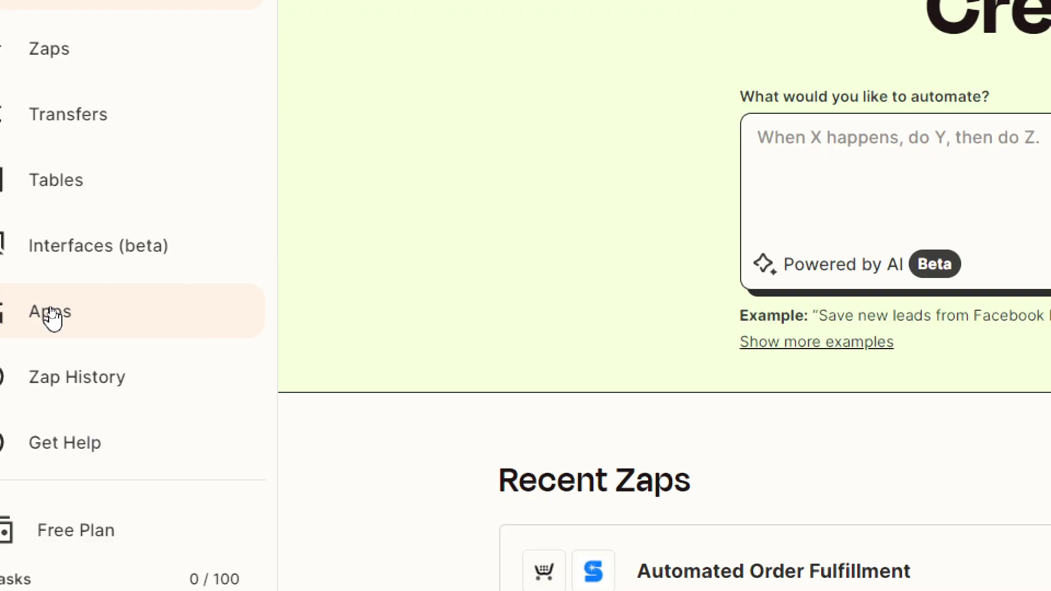
Search the connected Apps list for 'power bi', then 'microsoft'
{"action": "left_click", "coordinate": [53, 314]}
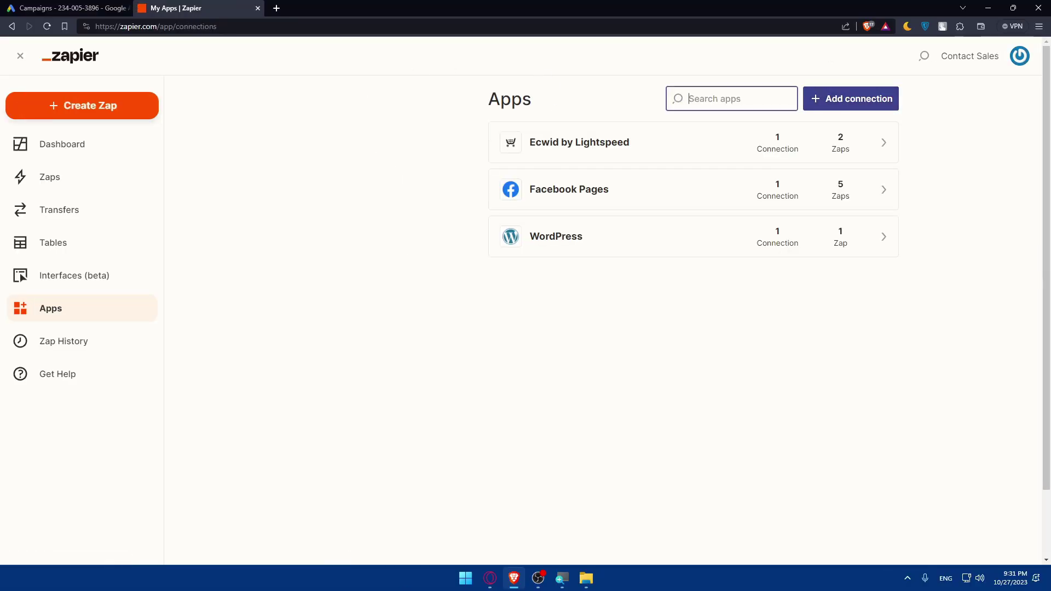
{"action": "type", "text": "bi powe"}
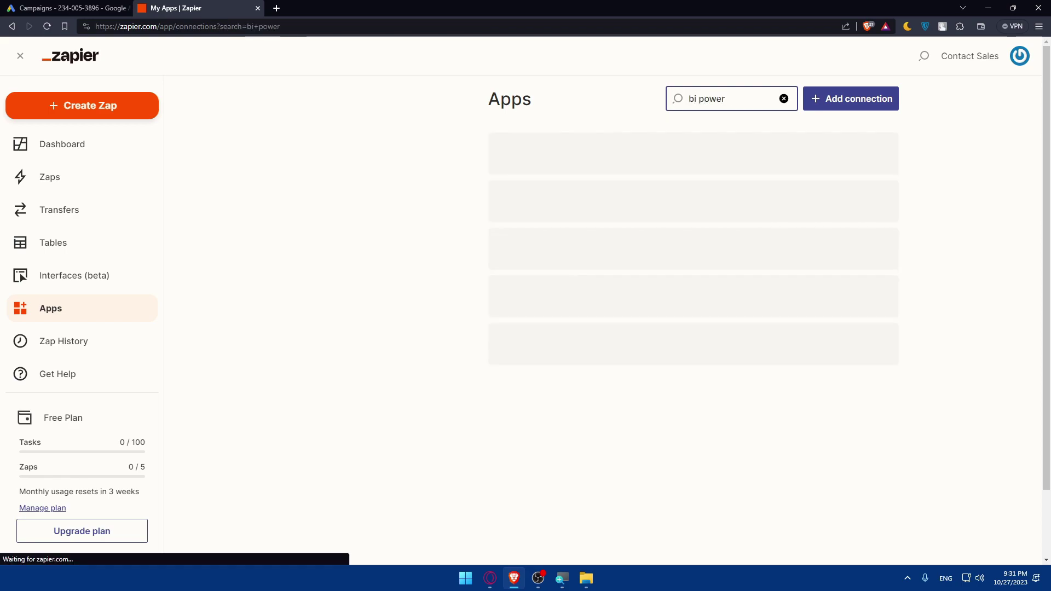
{"action": "key", "text": "ctrl+a"}
{"action": "key", "text": "BackSpace"}
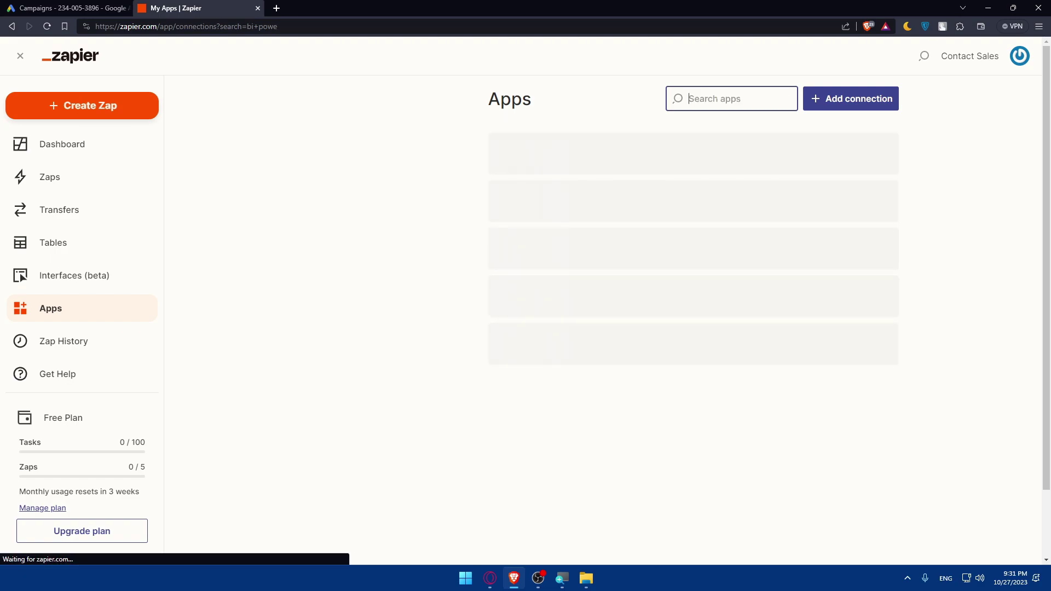
{"action": "type", "text": "power bi"}
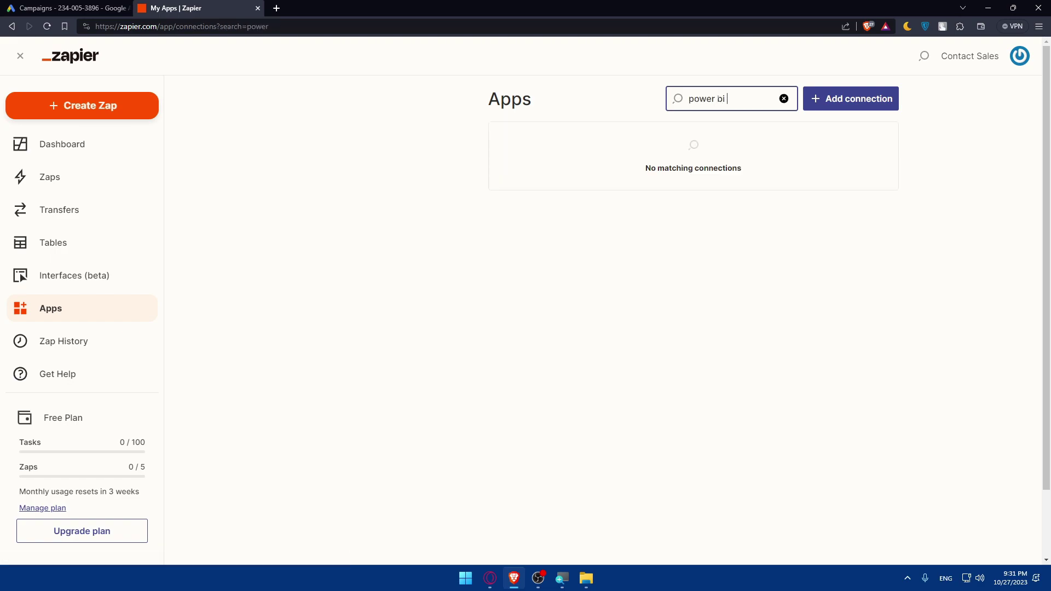
{"action": "key", "text": "ctrl+a"}
{"action": "type", "text": "m"}
{"action": "key", "text": "BackSpace"}
{"action": "key", "text": "BackSpace"}
{"action": "type", "text": "icrosoft"}
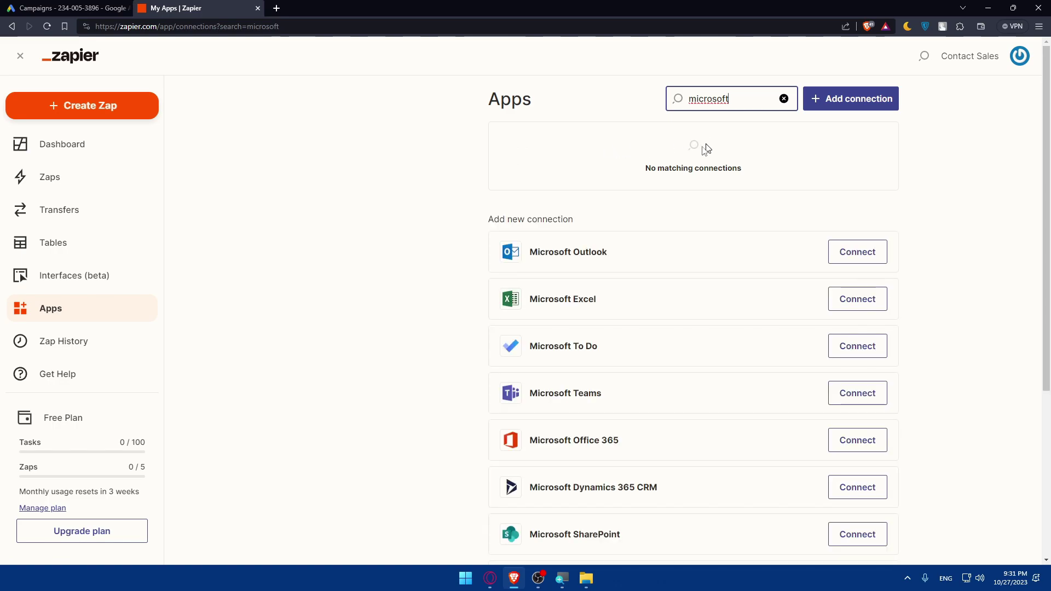
Open Explore more connections to browse Zapier's app directory
{"action": "scroll", "coordinate": [711, 143], "scroll_direction": "down", "scroll_amount": 5}
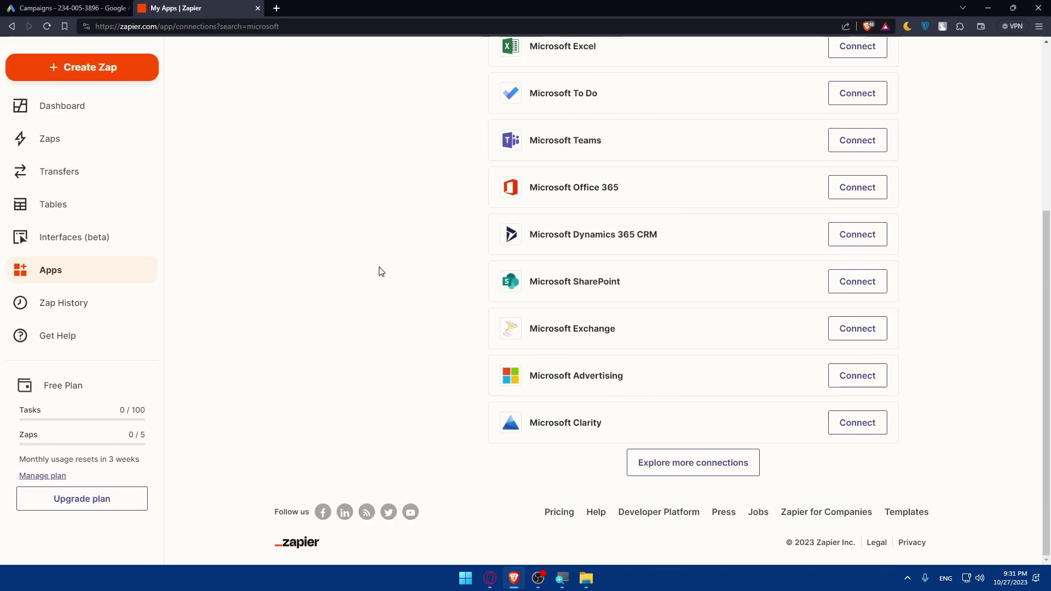
{"action": "left_click", "coordinate": [694, 462]}
{"action": "scroll", "coordinate": [635, 391], "scroll_direction": "down", "scroll_amount": 5}
{"action": "scroll", "coordinate": [633, 389], "scroll_direction": "down", "scroll_amount": 8}
Search the app directory for 'microsoft', then 'google ads', and select the Google Ads tile
{"action": "left_click", "coordinate": [425, 194]}
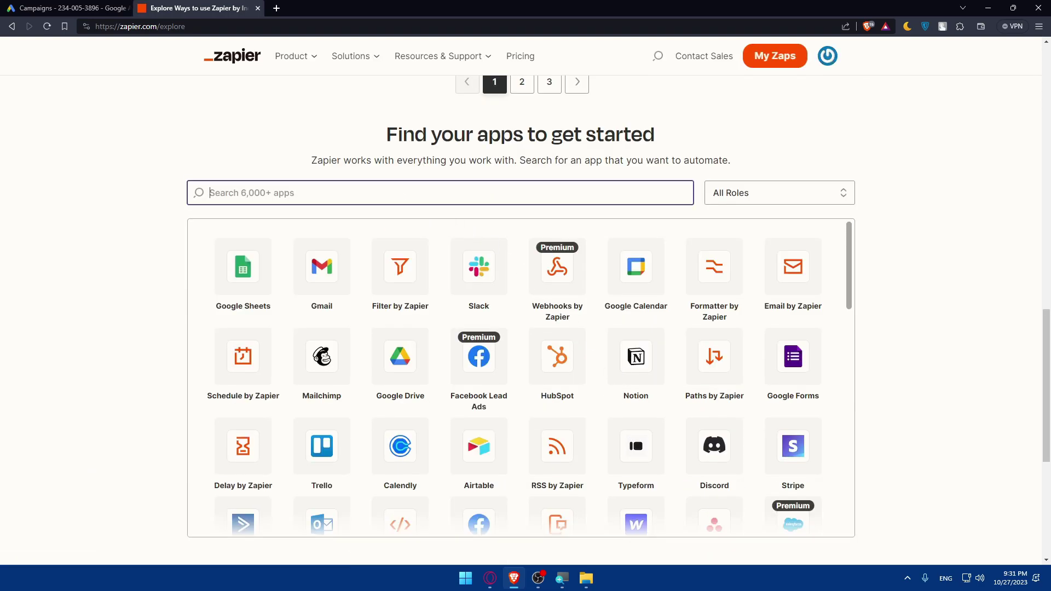
{"action": "type", "text": "microsoft"}
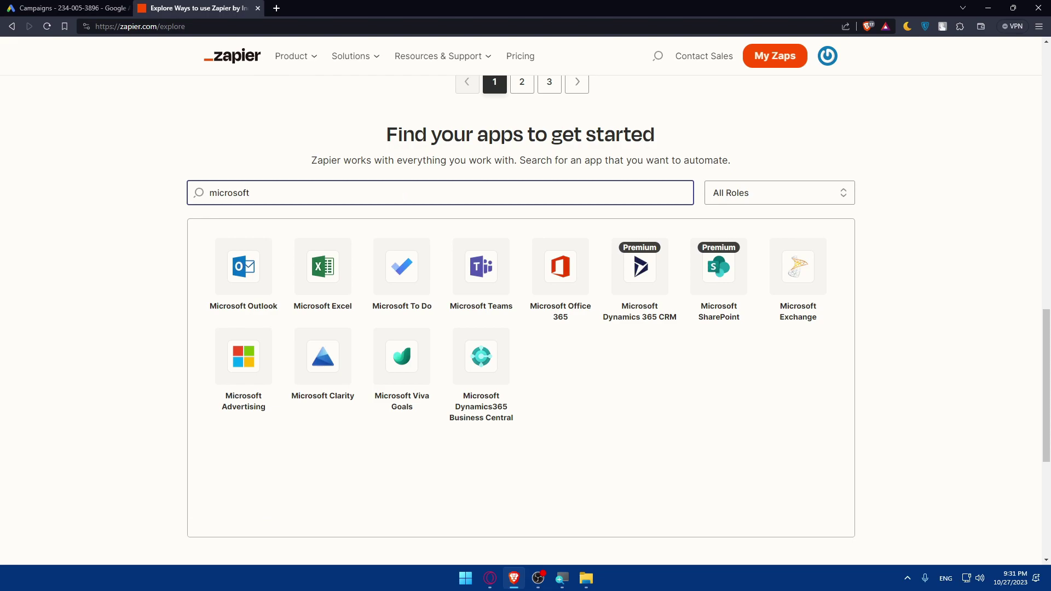
{"action": "left_click", "coordinate": [654, 456]}
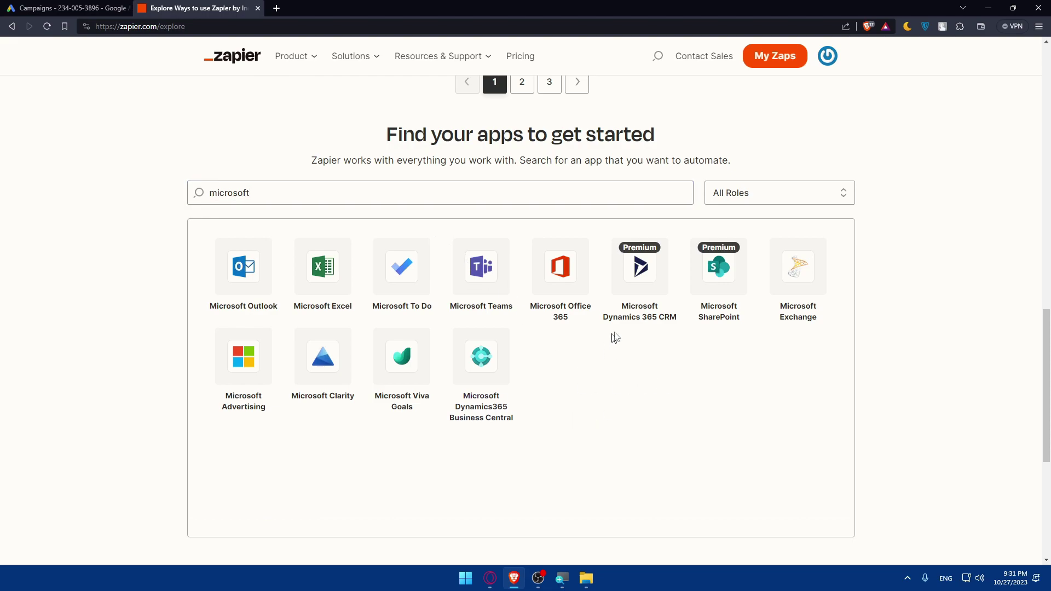
{"action": "left_click_drag", "start_coordinate": [263, 193], "coordinate": [137, 196]}
{"action": "type", "text": "google ads"}
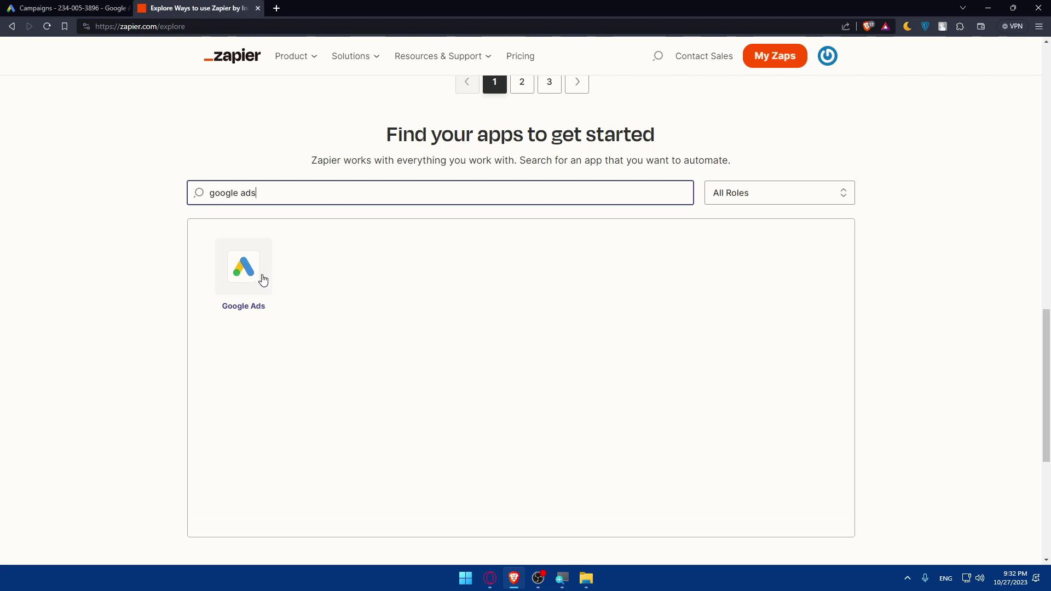
{"action": "left_click", "coordinate": [263, 279]}
{"action": "scroll", "coordinate": [281, 352], "scroll_direction": "down", "scroll_amount": 2}
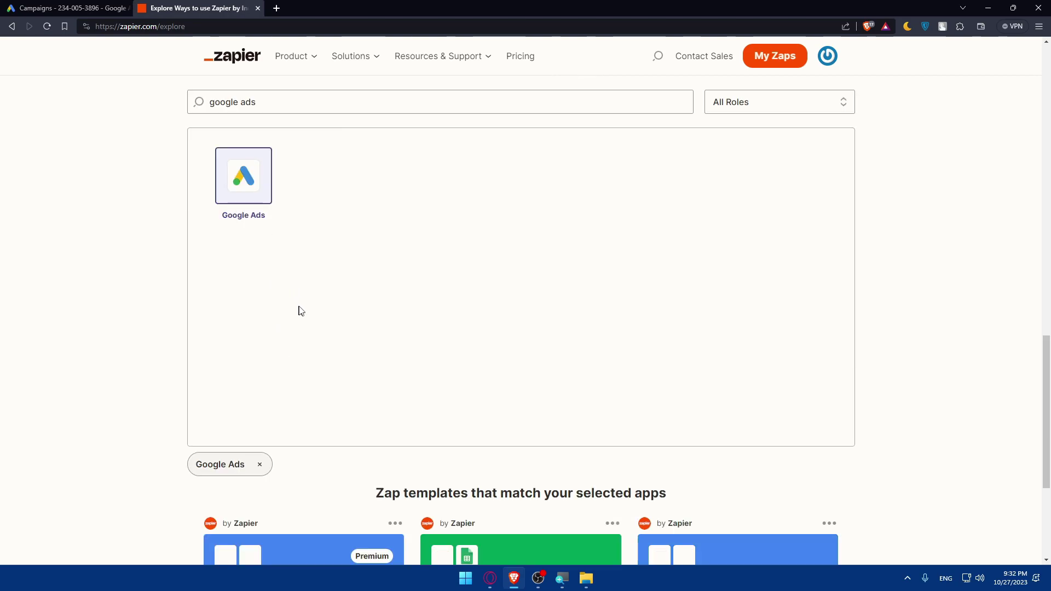
{"action": "scroll", "coordinate": [298, 307], "scroll_direction": "up", "scroll_amount": 3}
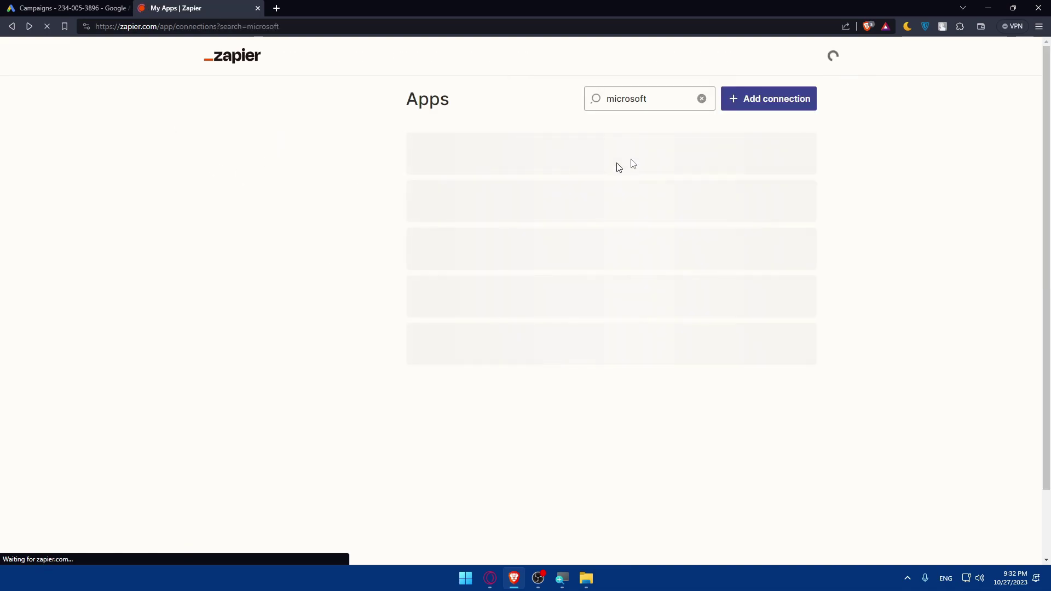
Search Apps for 'google a' and connect the Google account, granting access to manage Google Ads data
{"action": "type", "text": "google ads"}
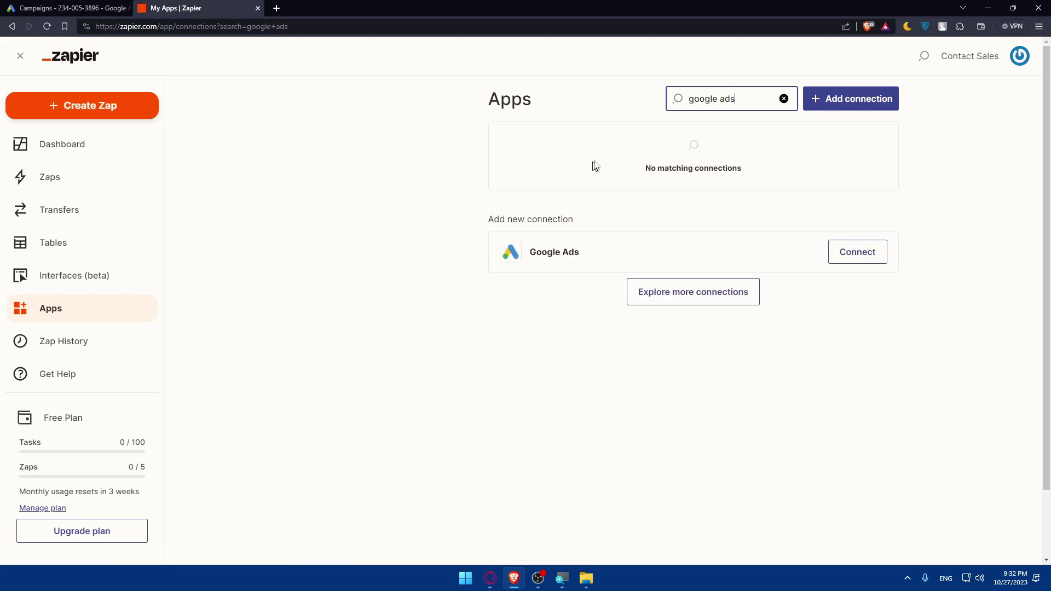
{"action": "left_click", "coordinate": [874, 257]}
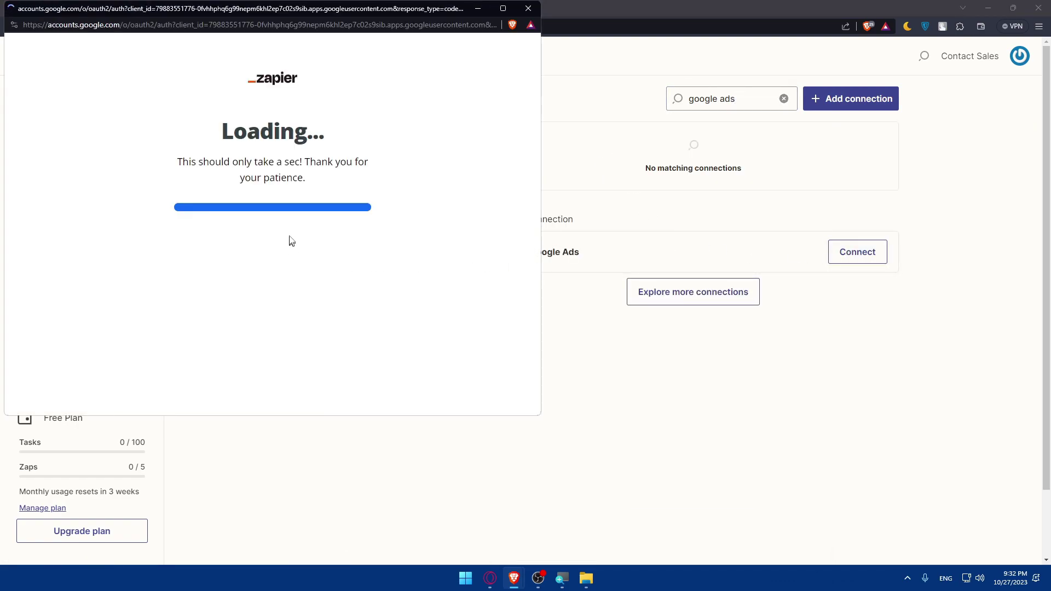
{"action": "left_click", "coordinate": [272, 222]}
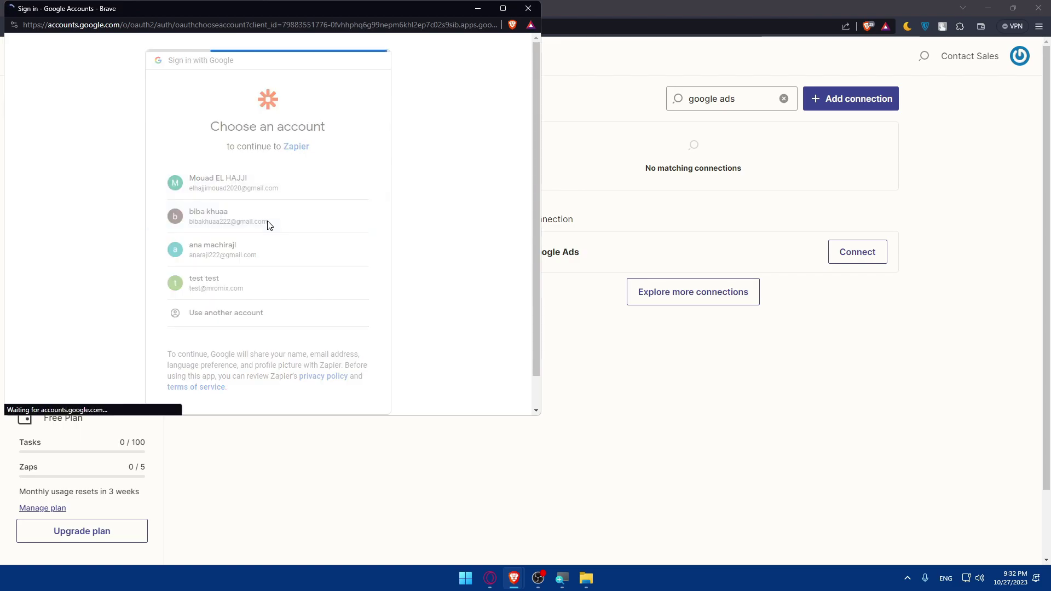
{"action": "left_click", "coordinate": [362, 225]}
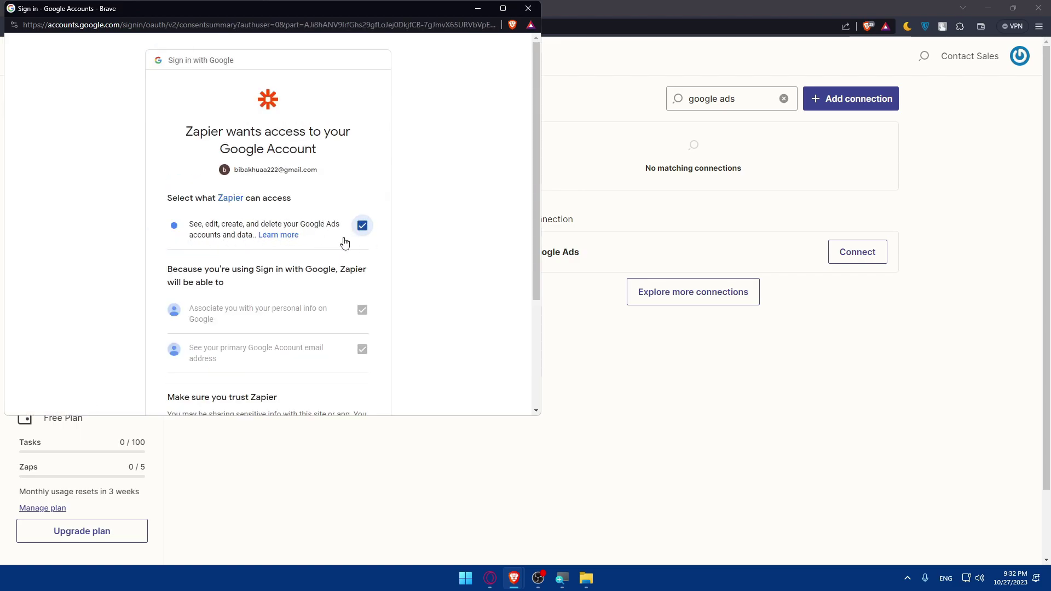
{"action": "scroll", "coordinate": [343, 239], "scroll_direction": "down", "scroll_amount": 3}
{"action": "left_click", "coordinate": [304, 342]}
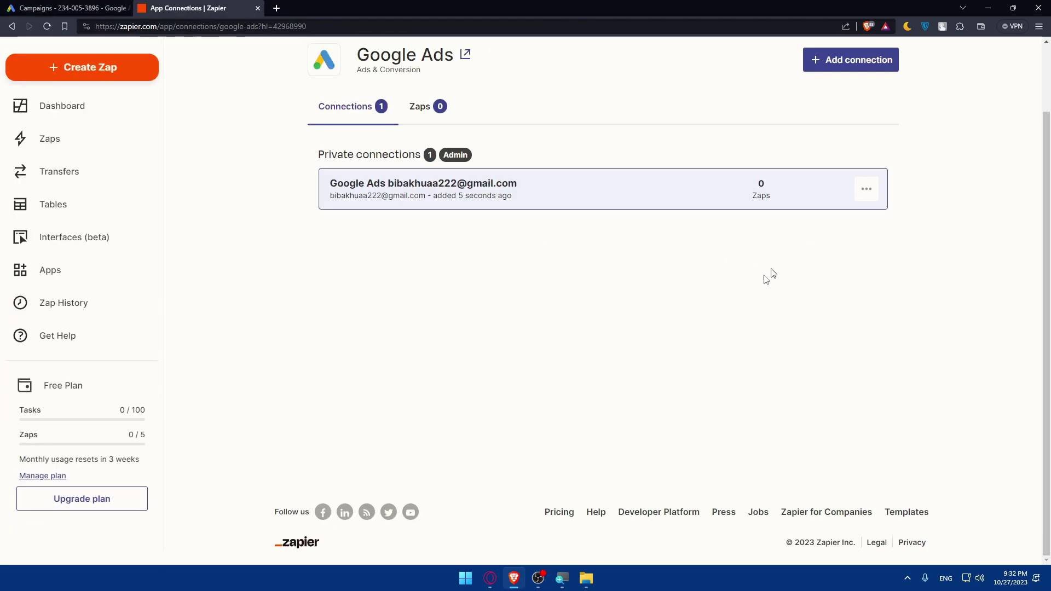
{"action": "left_click", "coordinate": [50, 73]}
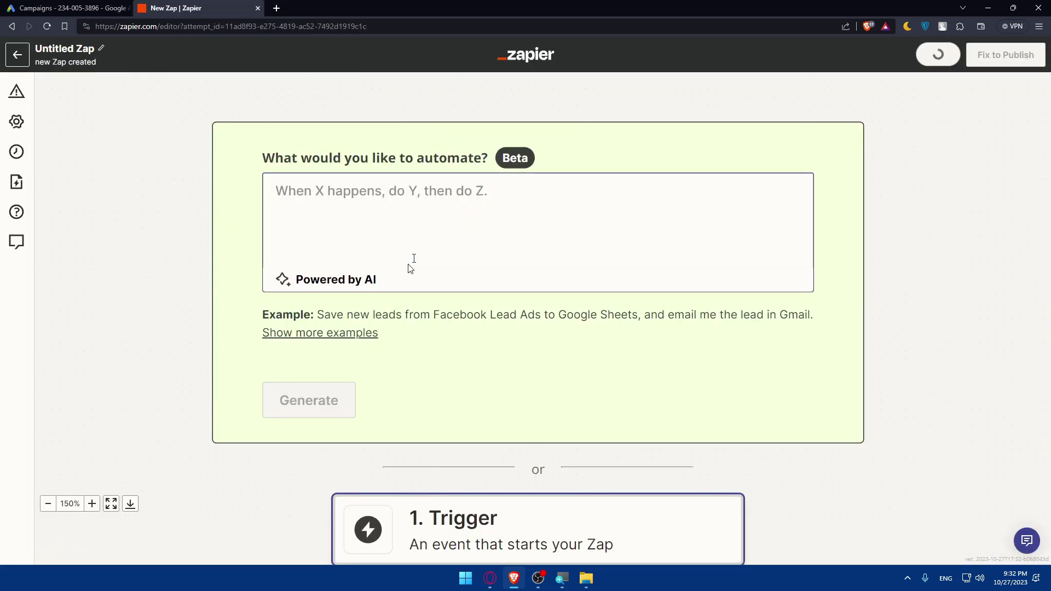
Enter 'when i get some data in my power Bi create a campaign' as the automation description
{"action": "scroll", "coordinate": [435, 262], "scroll_direction": "down", "scroll_amount": 5}
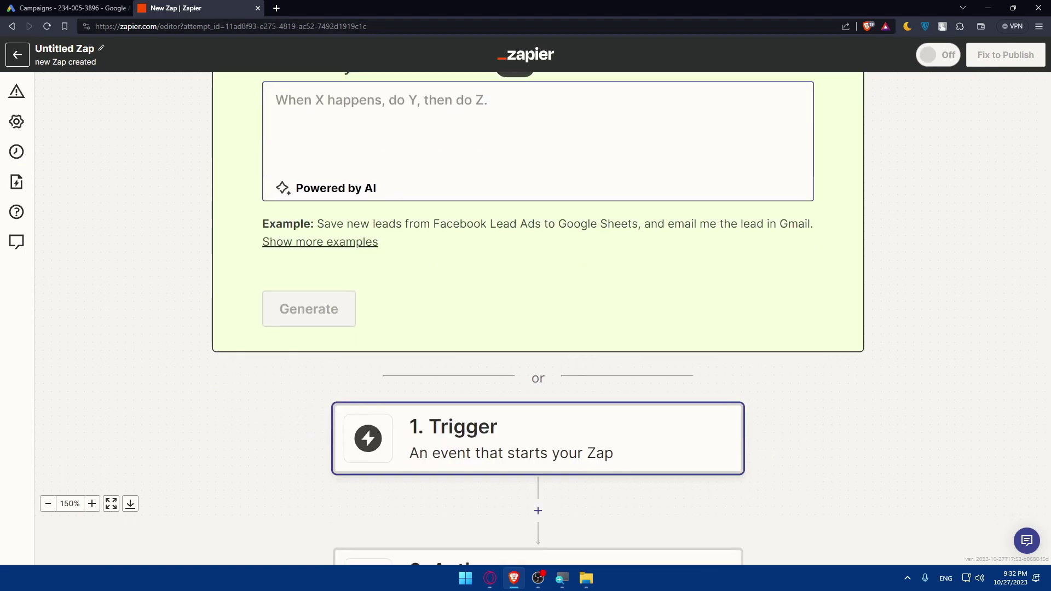
{"action": "scroll", "coordinate": [580, 311], "scroll_direction": "up", "scroll_amount": 5}
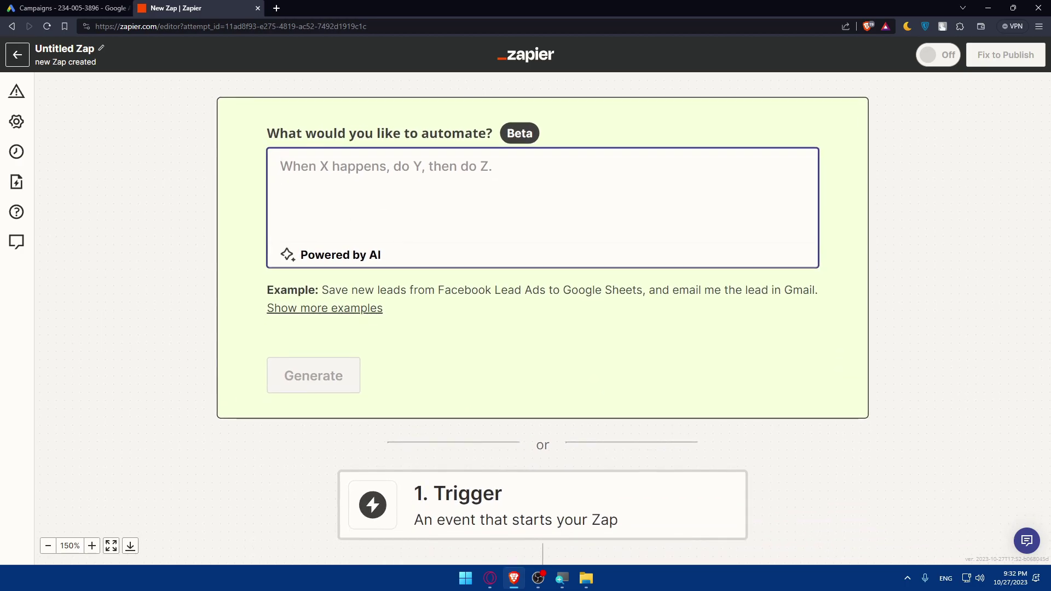
{"action": "type", "text": "when i get some"}
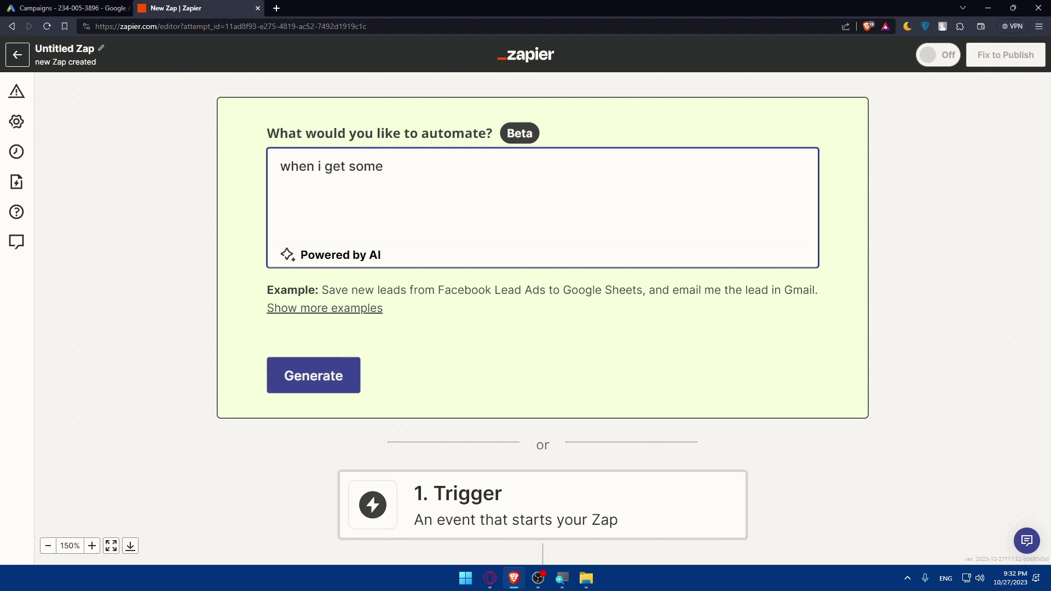
{"action": "type", "text": " data in my"}
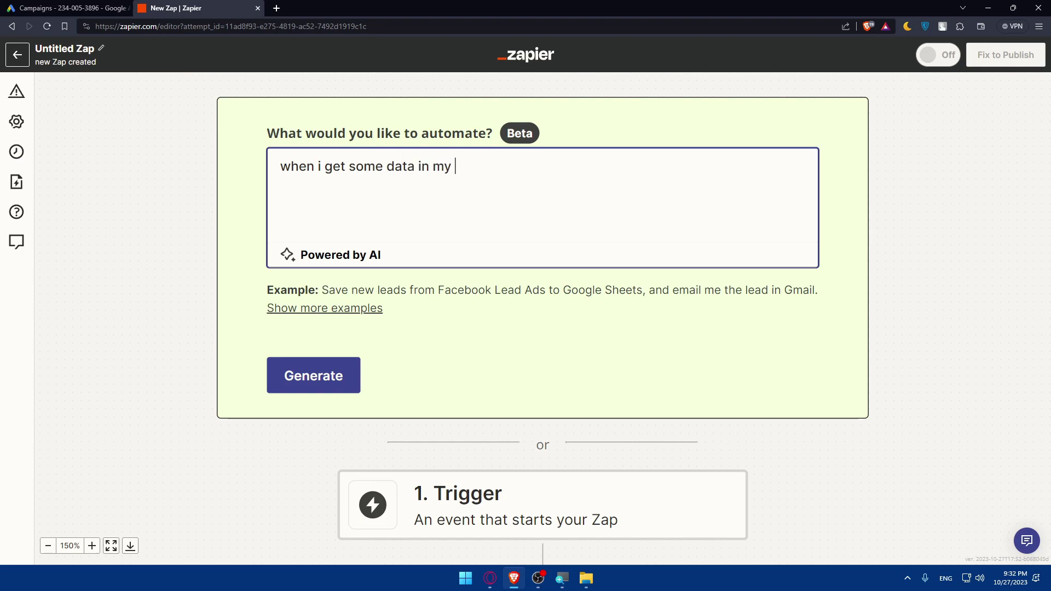
{"action": "type", "text": " power Bi create a"}
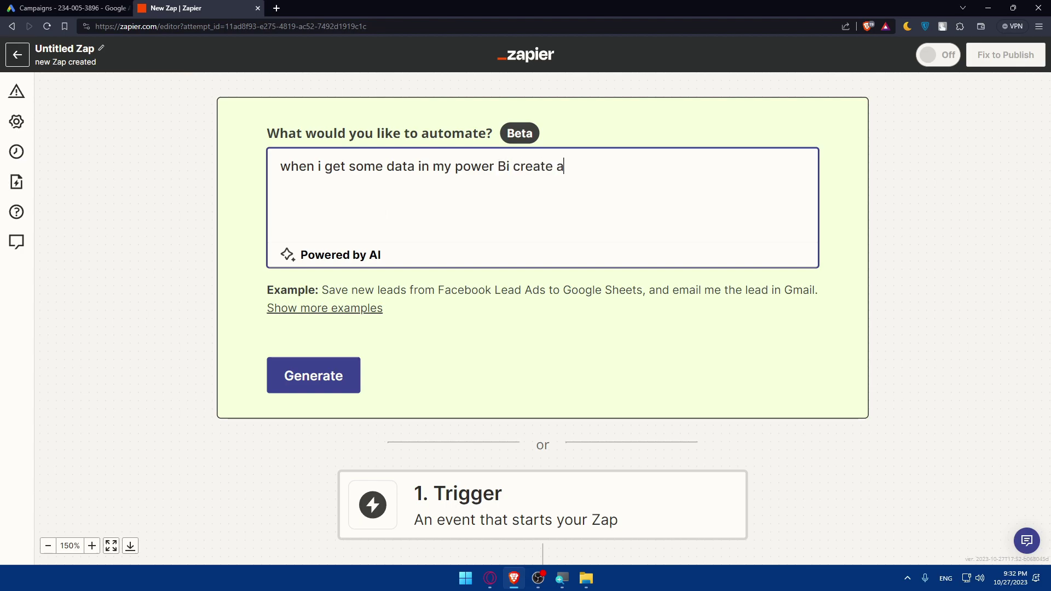
{"action": "type", "text": " campai"}
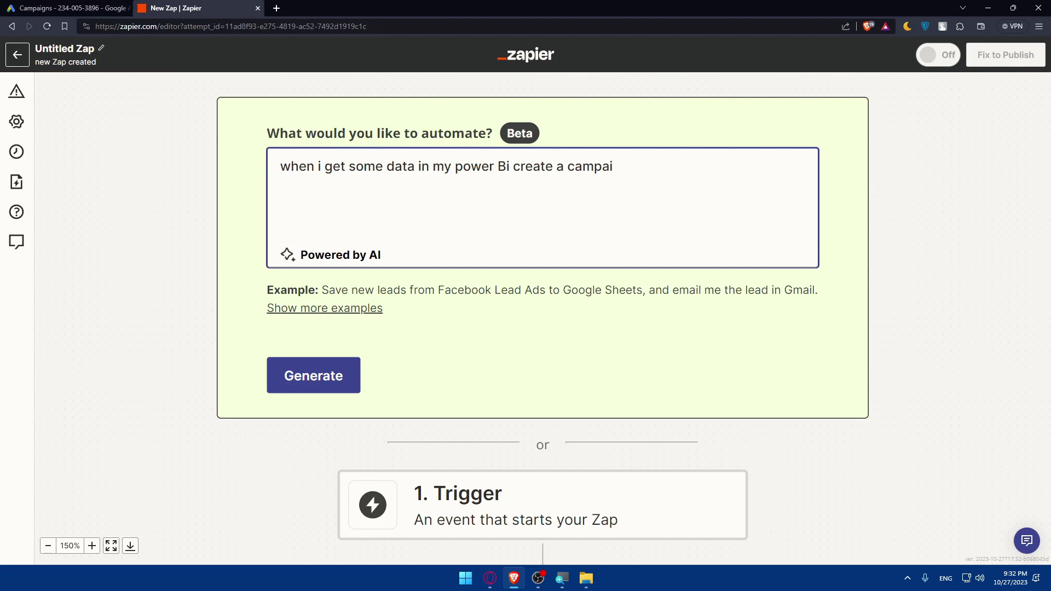
{"action": "type", "text": "gn on google ads"}
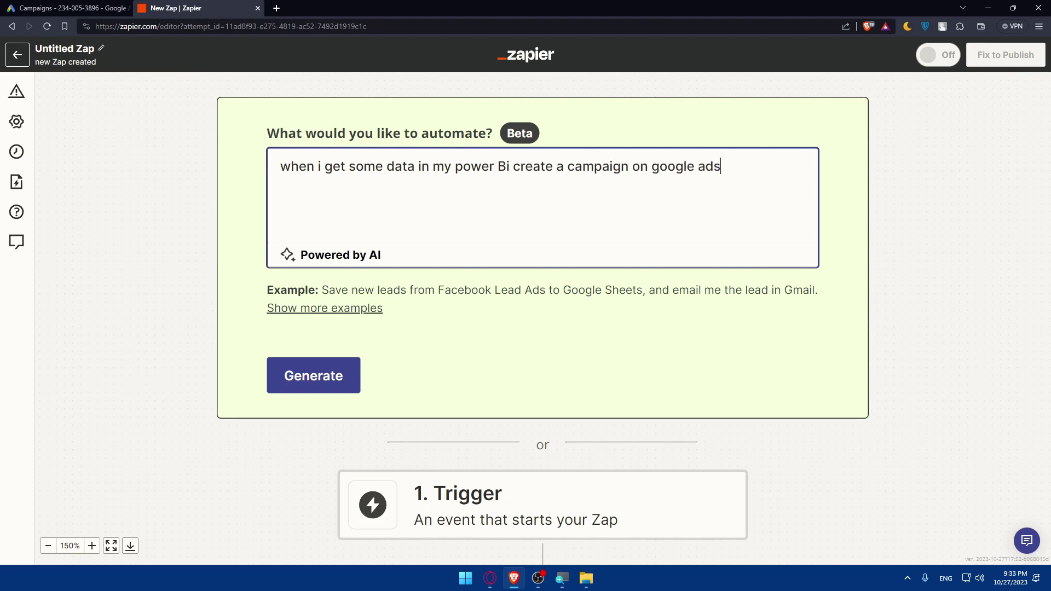
Generate the Zap and review its suggested CompanyHub trigger and Google Ads Create Report steps
{"action": "left_click", "coordinate": [341, 362]}
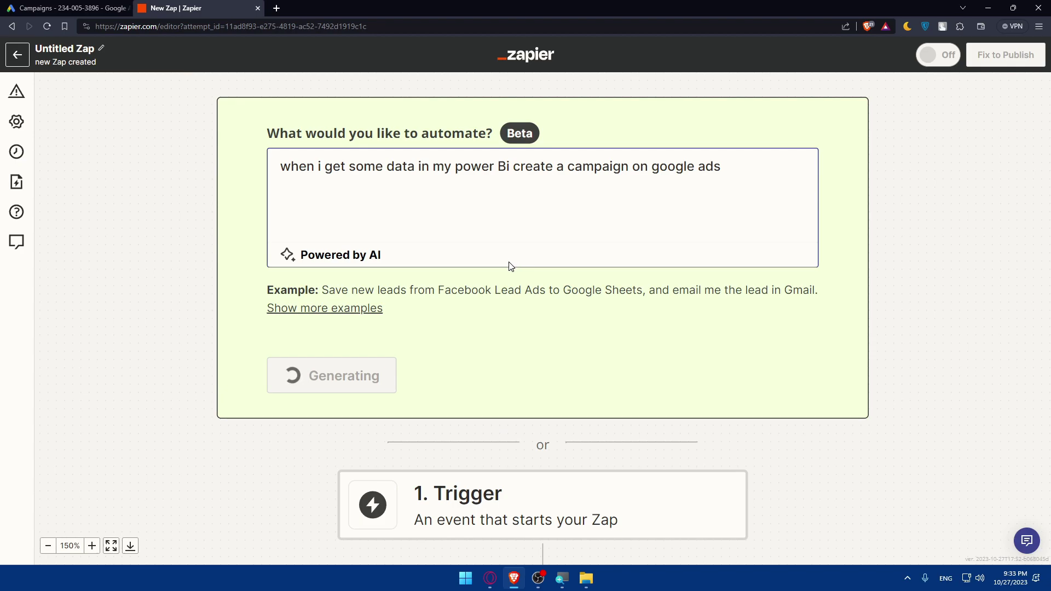
{"action": "scroll", "coordinate": [510, 265], "scroll_direction": "down", "scroll_amount": 1}
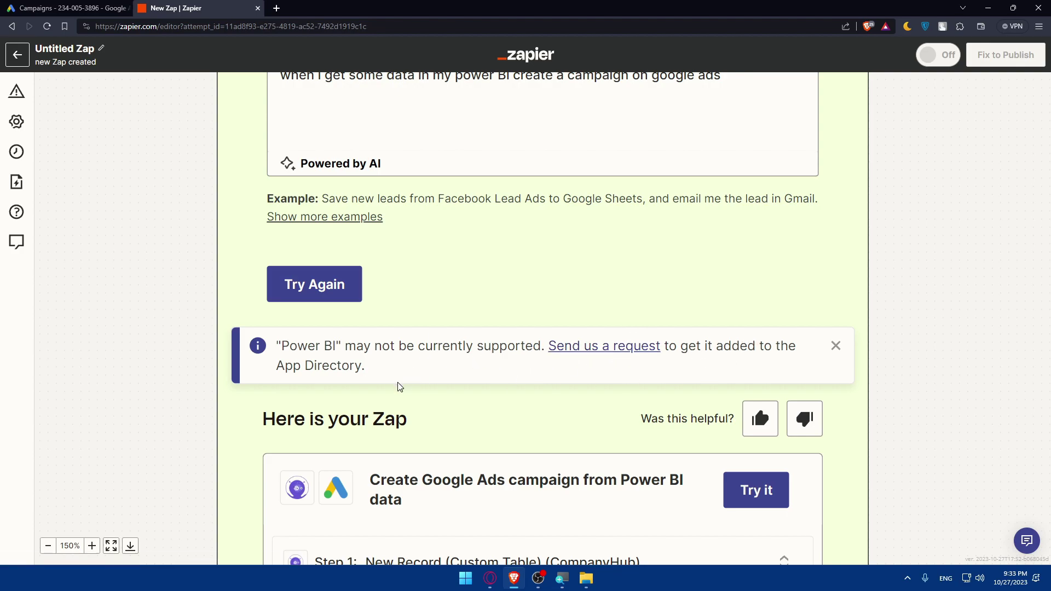
{"action": "scroll", "coordinate": [371, 377], "scroll_direction": "down", "scroll_amount": 1}
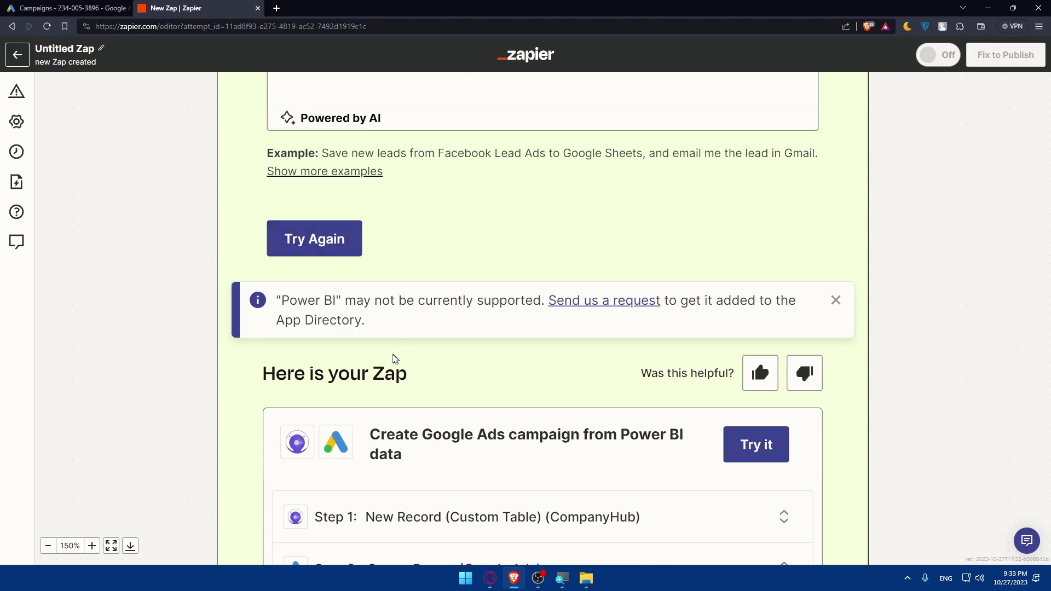
{"action": "scroll", "coordinate": [418, 361], "scroll_direction": "down", "scroll_amount": 2}
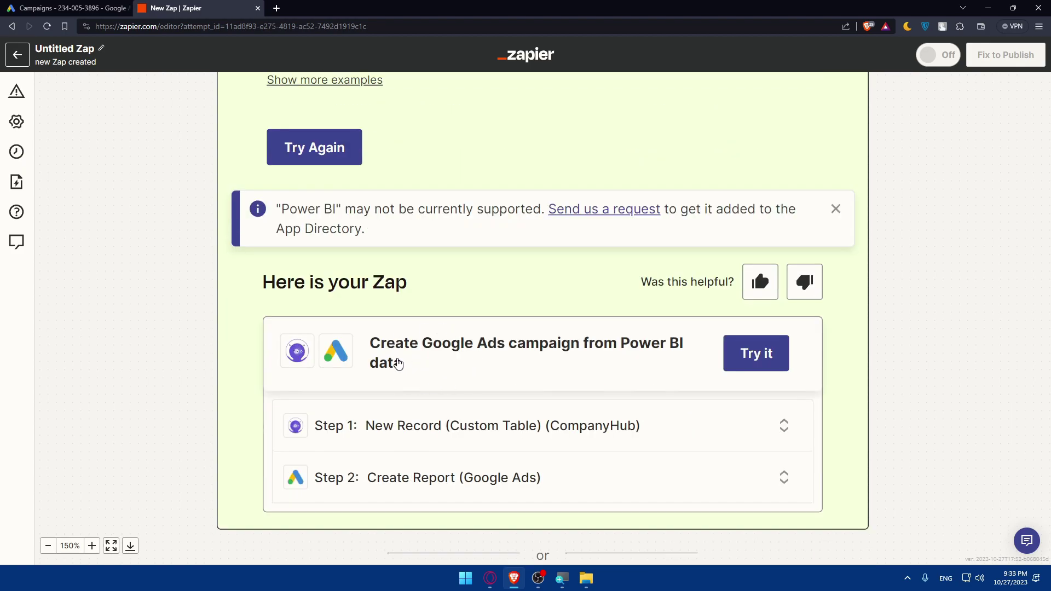
{"action": "scroll", "coordinate": [397, 363], "scroll_direction": "up", "scroll_amount": 1}
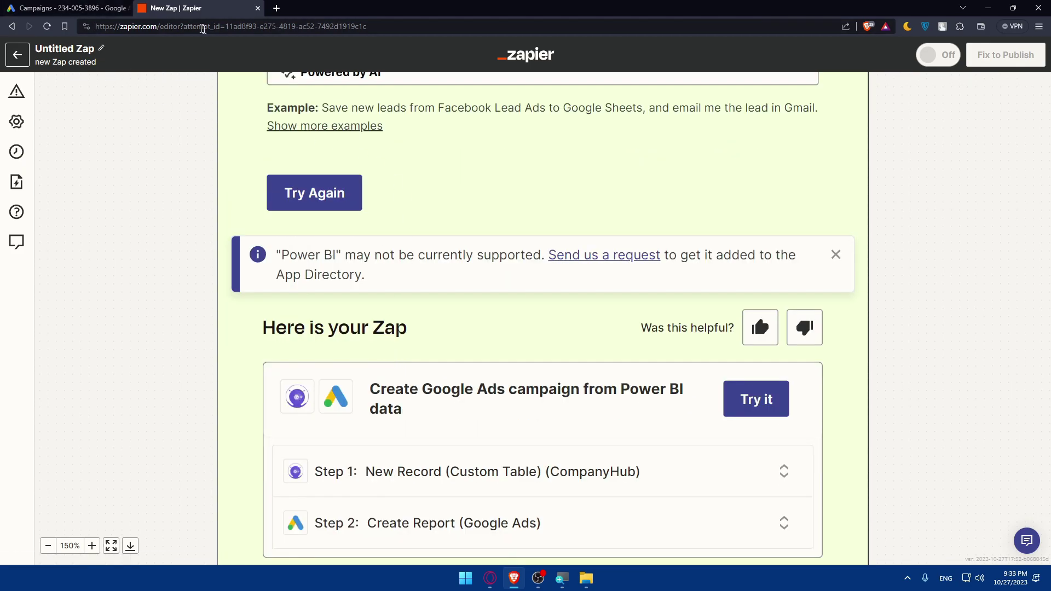
Load the Zapier site in a new browser tab
{"action": "left_click", "coordinate": [277, 8]}
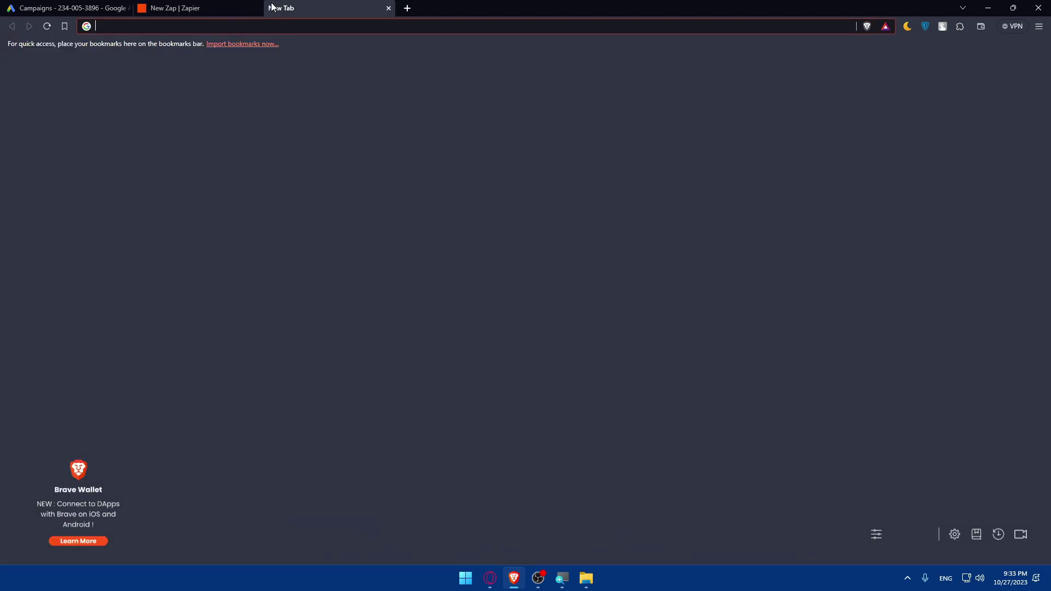
{"action": "type", "text": "zapier.com"}
{"action": "key", "text": "Return"}
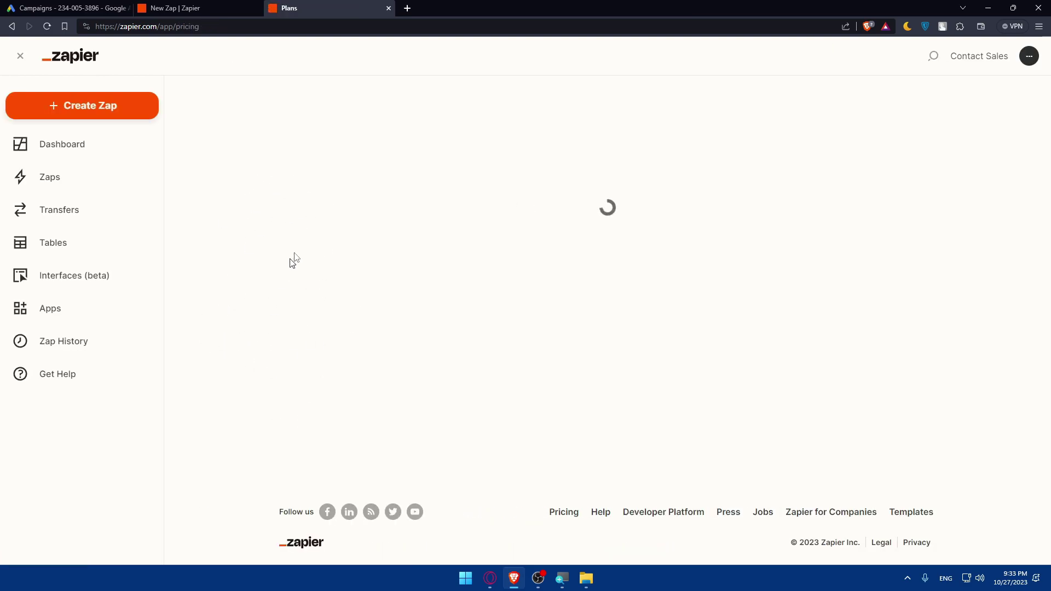
{"action": "scroll", "coordinate": [323, 318], "scroll_direction": "down", "scroll_amount": 5}
{"action": "scroll", "coordinate": [315, 246], "scroll_direction": "up", "scroll_amount": 2}
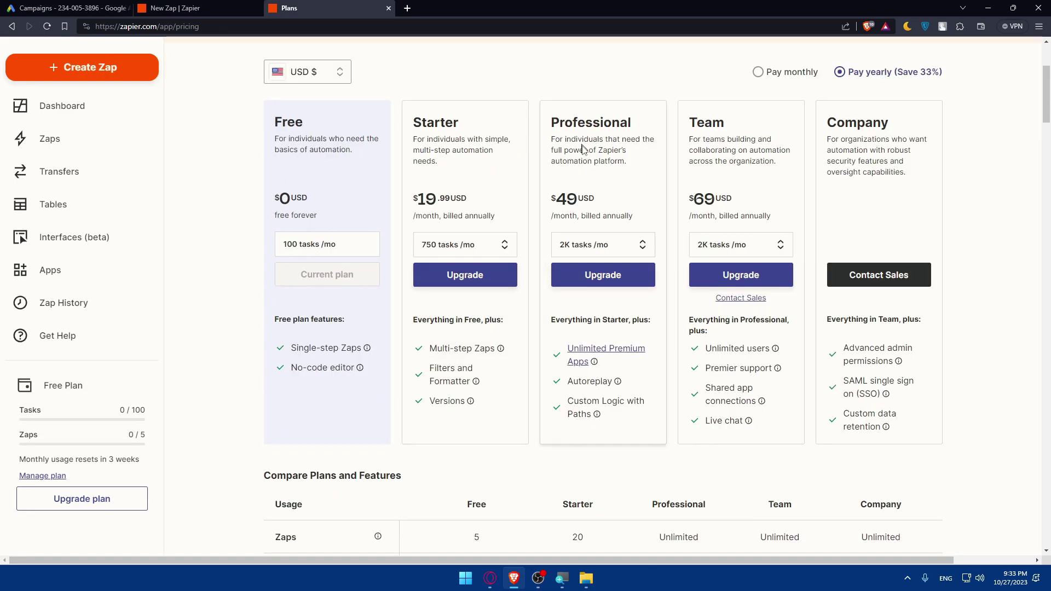
Open the Unlimited Premium Apps directory and search it for 'power bi'
{"action": "left_click", "coordinate": [592, 352]}
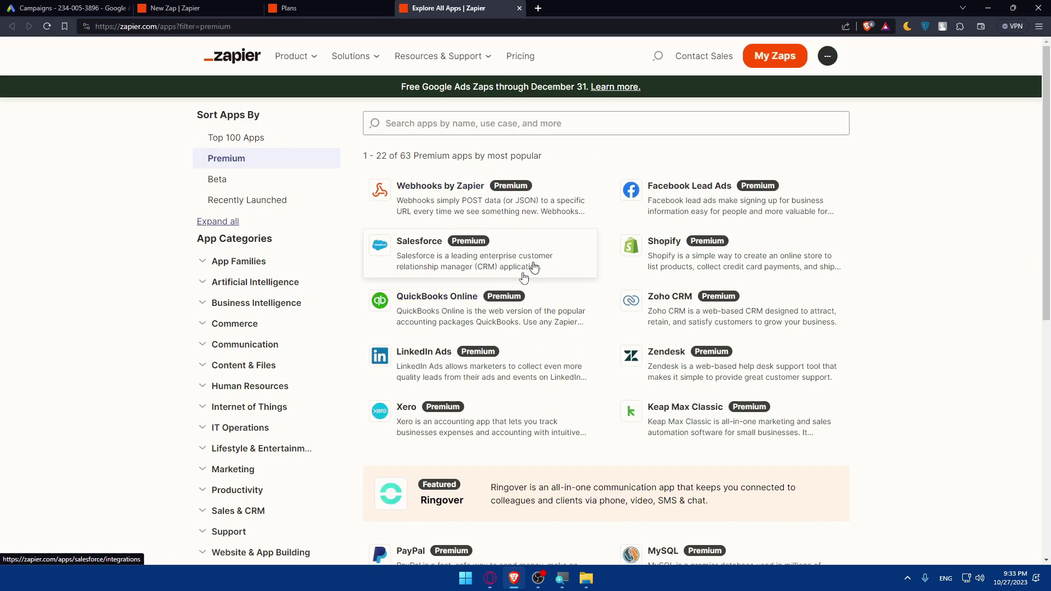
{"action": "left_click", "coordinate": [448, 124]}
{"action": "type", "text": "powe"}
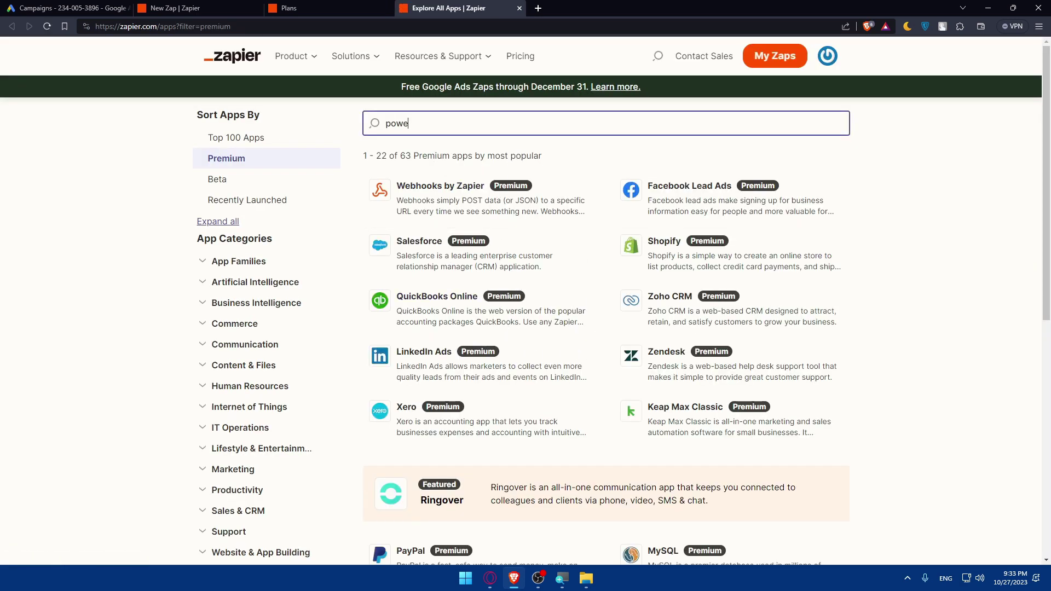
{"action": "type", "text": "r bik"}
{"action": "key", "text": "BackSpace"}
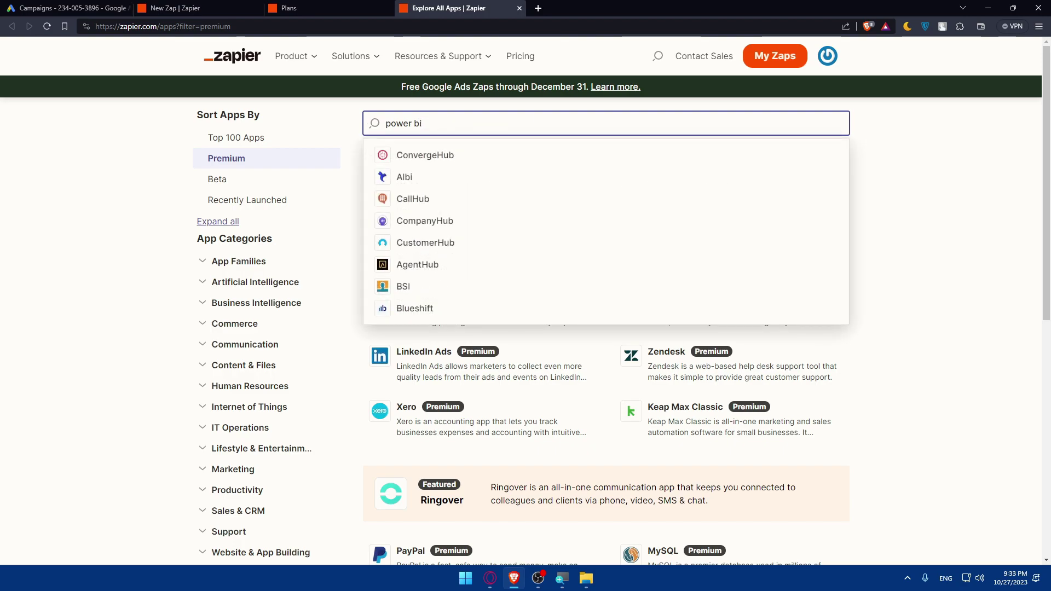
{"action": "key", "text": "Escape"}
{"action": "scroll", "coordinate": [716, 180], "scroll_direction": "down", "scroll_amount": 3}
{"action": "scroll", "coordinate": [563, 123], "scroll_direction": "up", "scroll_amount": 3}
Repeat the 'power bi' search, find no match, and close the apps directory page
{"action": "left_click", "coordinate": [564, 123]}
{"action": "type", "text": "power bi"}
{"action": "scroll", "coordinate": [490, 137], "scroll_direction": "down", "scroll_amount": 3}
{"action": "scroll", "coordinate": [504, 223], "scroll_direction": "up", "scroll_amount": 3}
{"action": "key", "text": "Escape"}
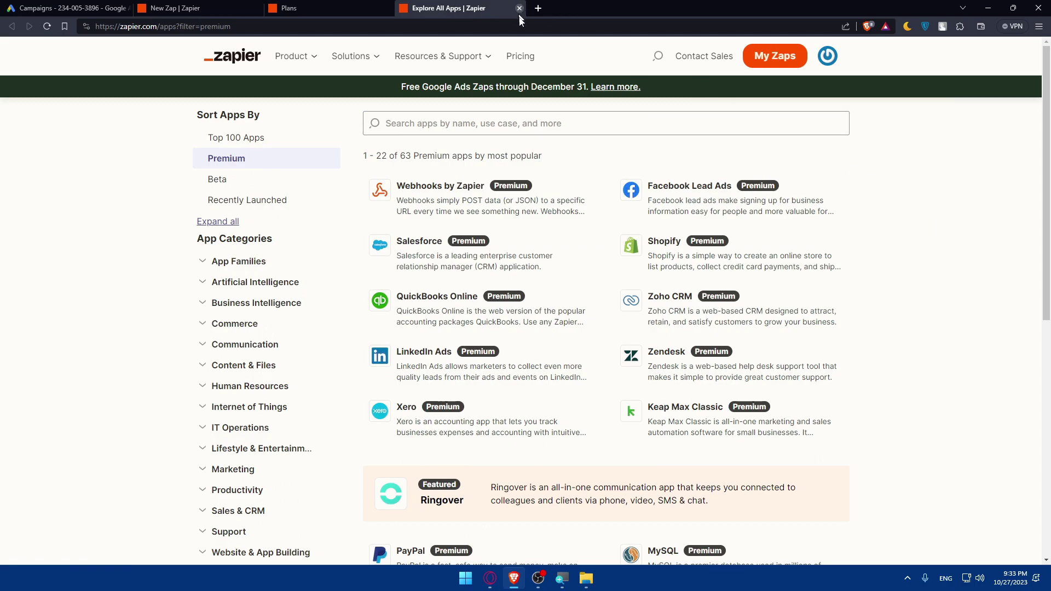
{"action": "left_click", "coordinate": [520, 8]}
{"action": "mouse_move", "coordinate": [604, 364]}
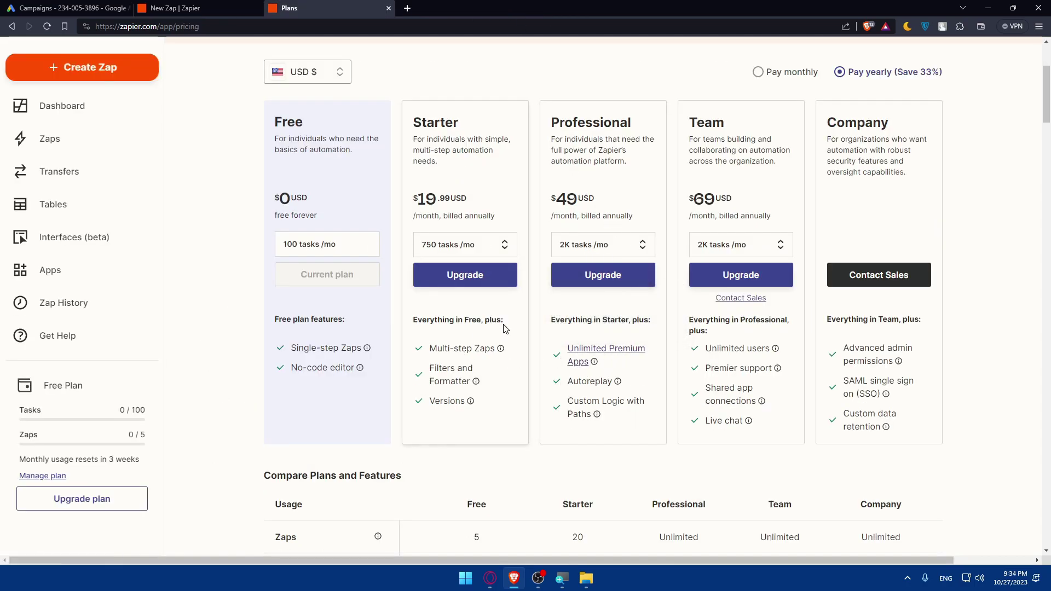
Close the Plans tab, skim the 'Send us a request' Power BI help article, then close it
{"action": "left_click", "coordinate": [389, 8]}
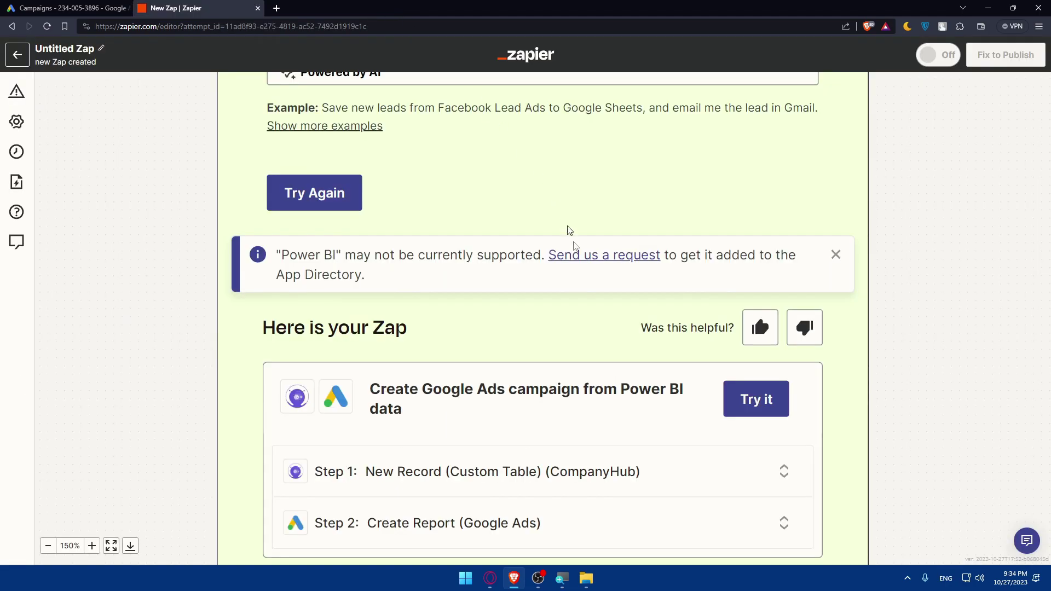
{"action": "left_click", "coordinate": [621, 255]}
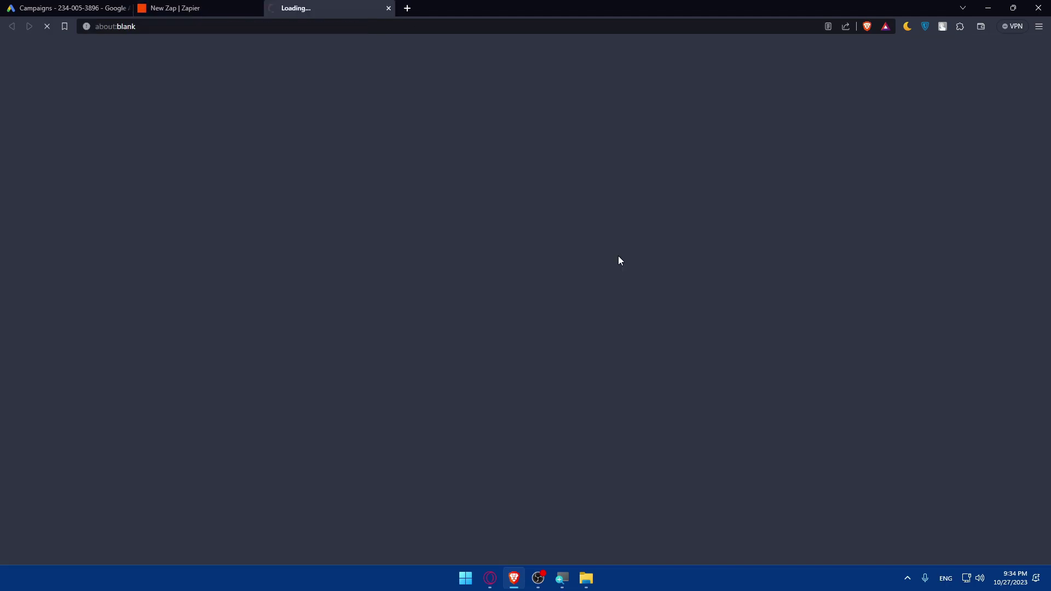
{"action": "scroll", "coordinate": [306, 232], "scroll_direction": "down", "scroll_amount": 3}
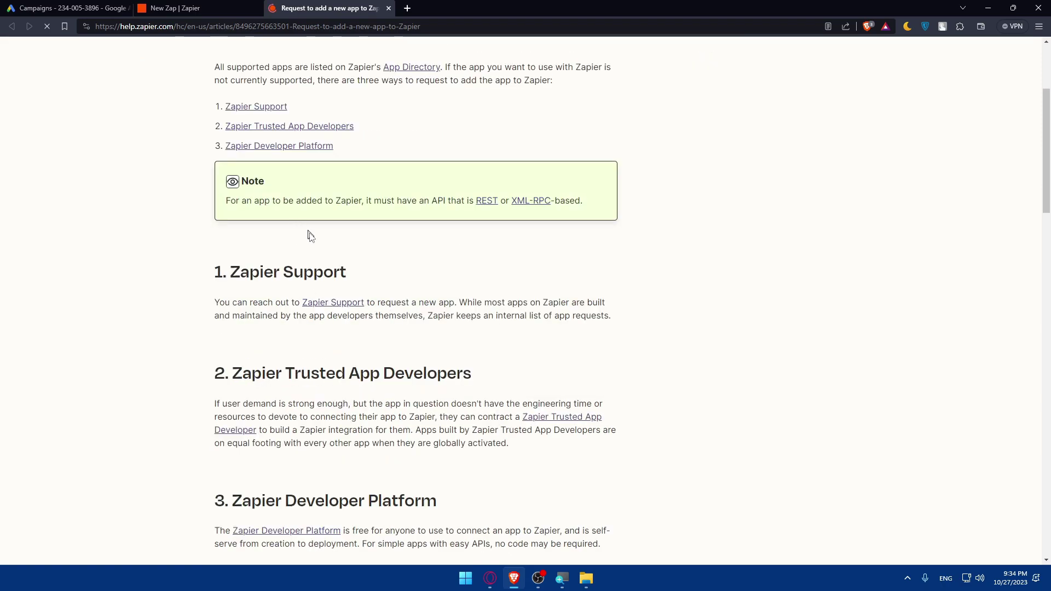
{"action": "scroll", "coordinate": [329, 247], "scroll_direction": "down", "scroll_amount": 10}
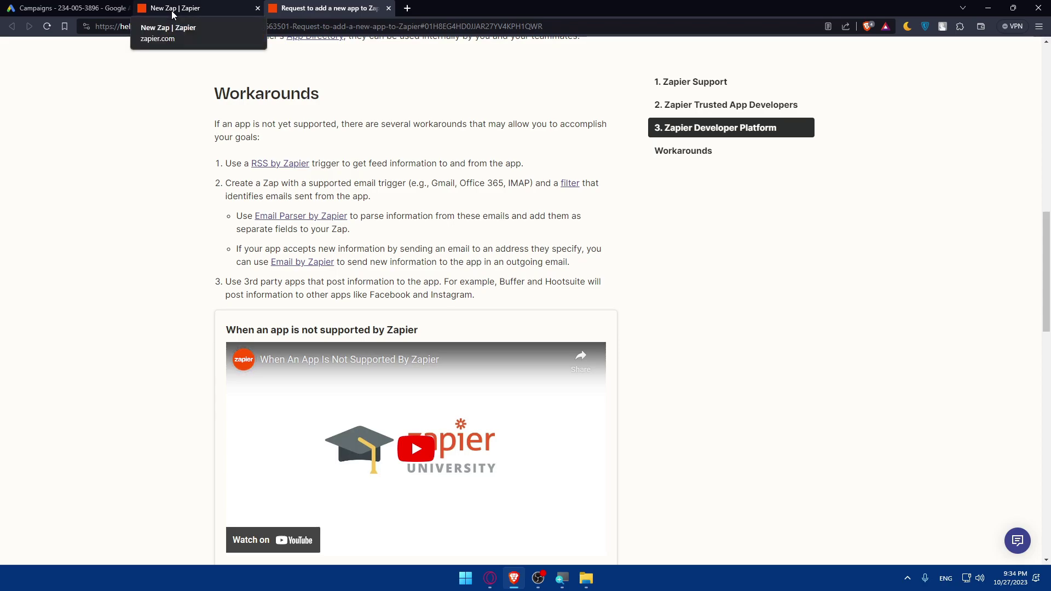
{"action": "left_click", "coordinate": [388, 7]}
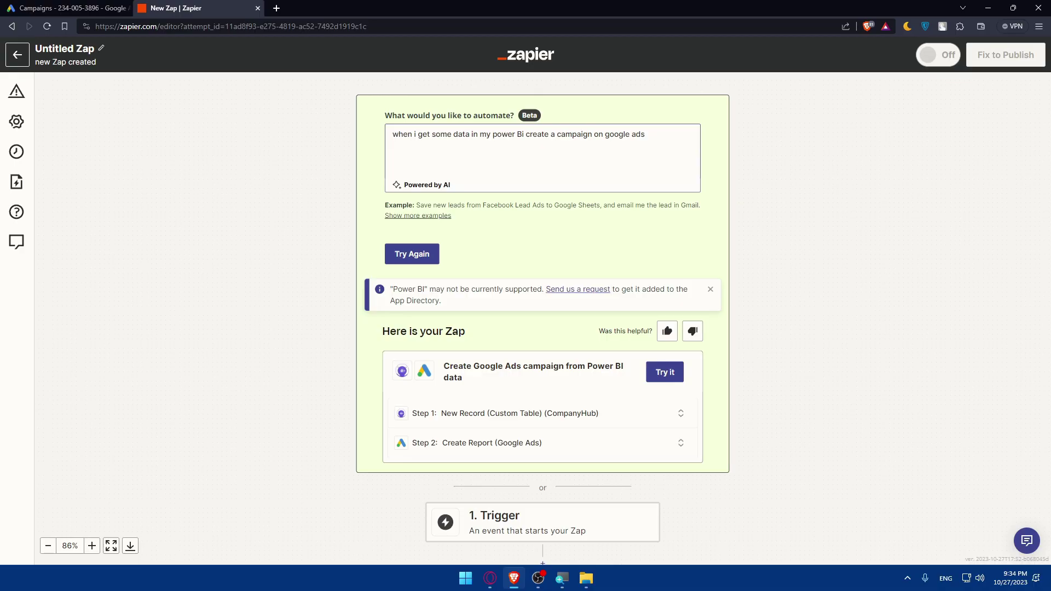
Turn the suggestion into a draft zap with 'Try it' and review the CompanyHub and Google Ads steps
{"action": "scroll", "coordinate": [672, 330], "scroll_direction": "down", "scroll_amount": 1}
{"action": "left_click", "coordinate": [668, 327]}
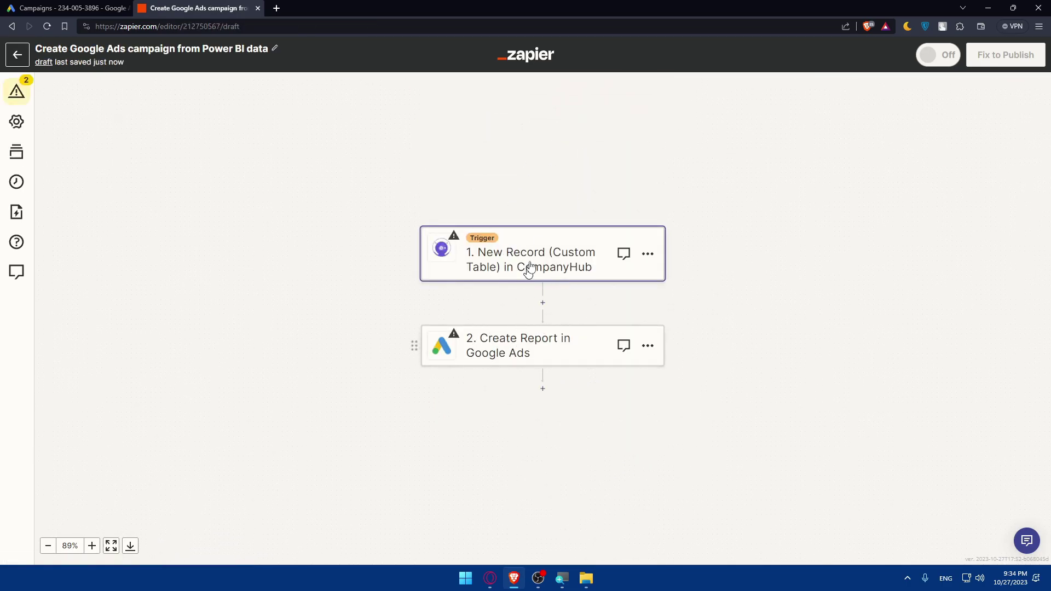
{"action": "left_click", "coordinate": [557, 267]}
{"action": "left_click", "coordinate": [529, 350]}
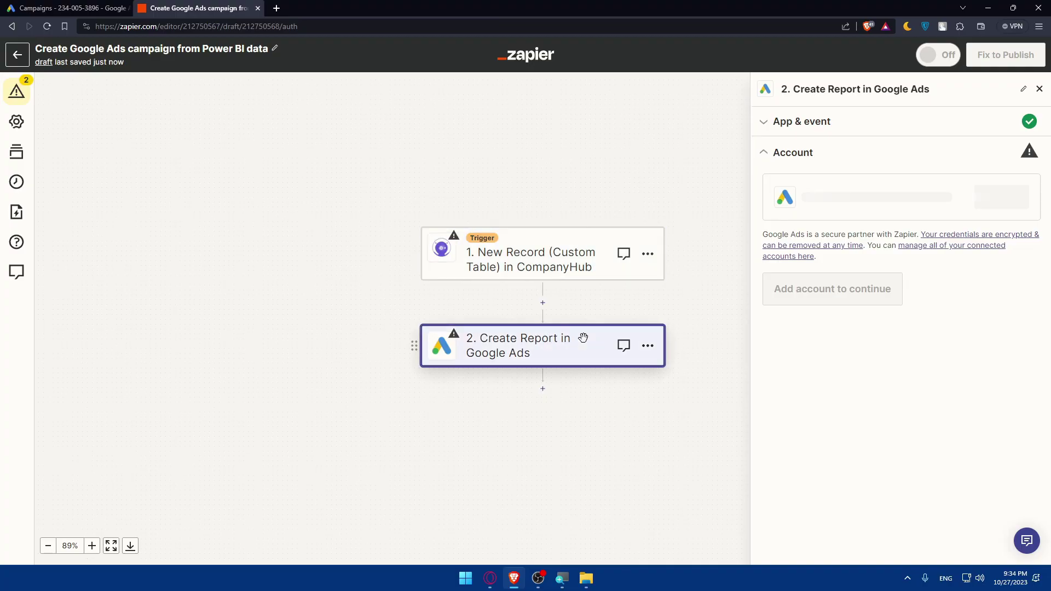
{"action": "left_click", "coordinate": [556, 254]}
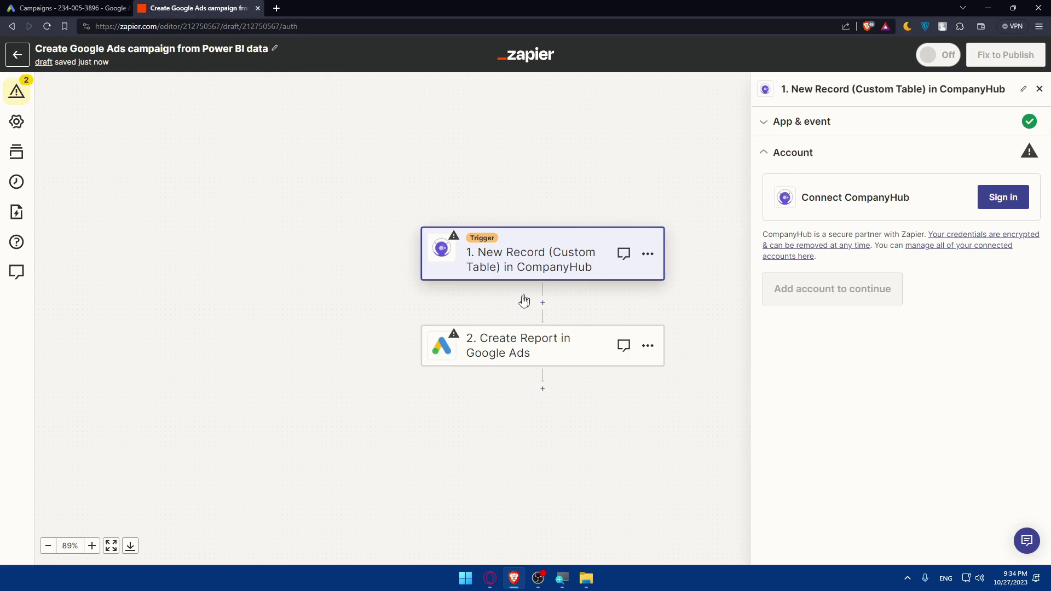
Open the '2. Create Report in Google Ads' step settings and fit the workflow to view
{"action": "left_click", "coordinate": [495, 353]}
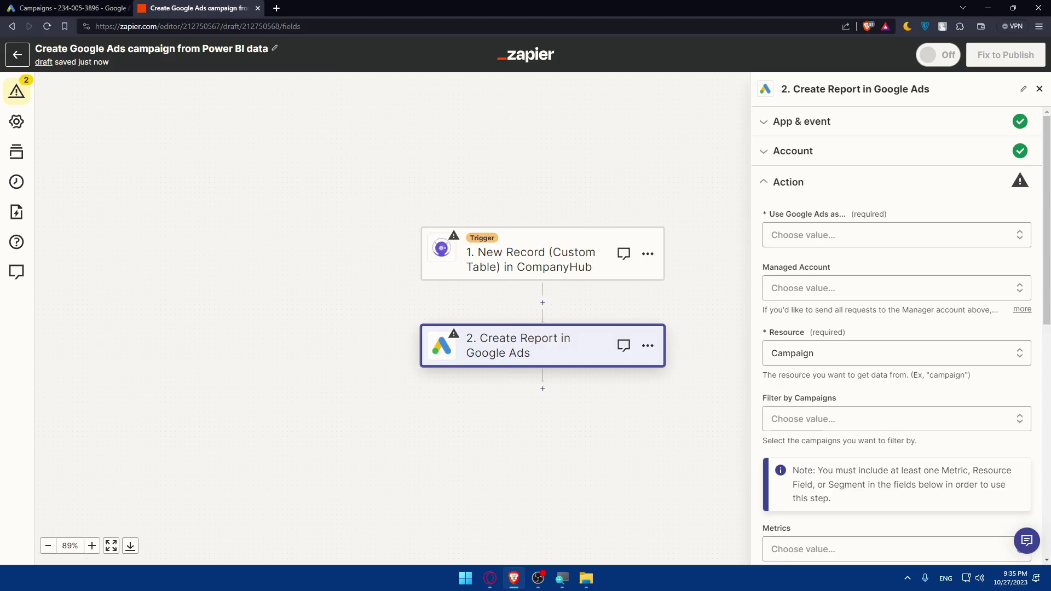
{"action": "scroll", "coordinate": [312, 181], "scroll_direction": "down", "scroll_amount": 3}
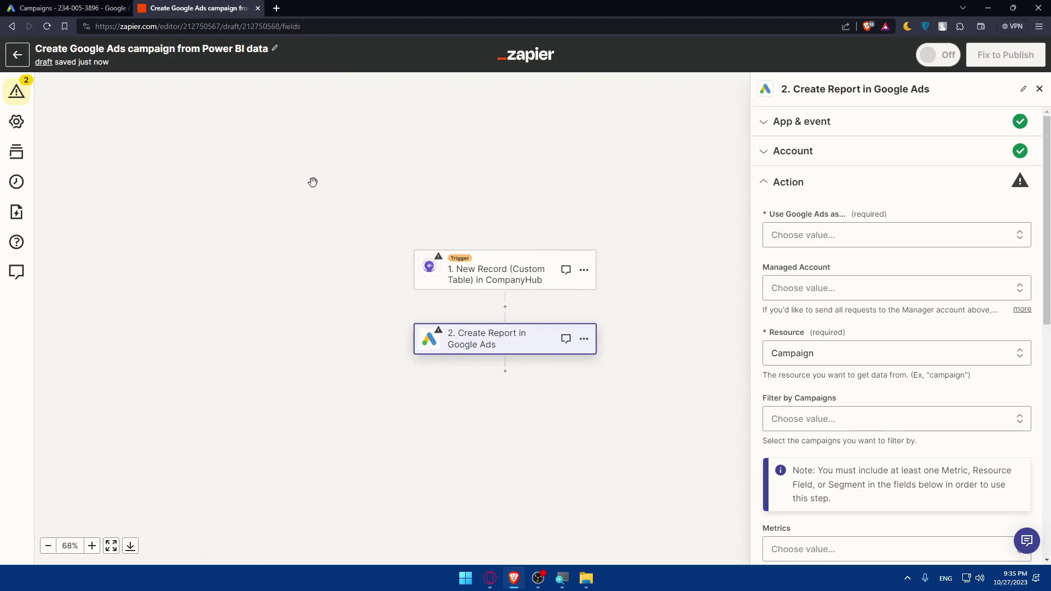
{"action": "left_click", "coordinate": [111, 546]}
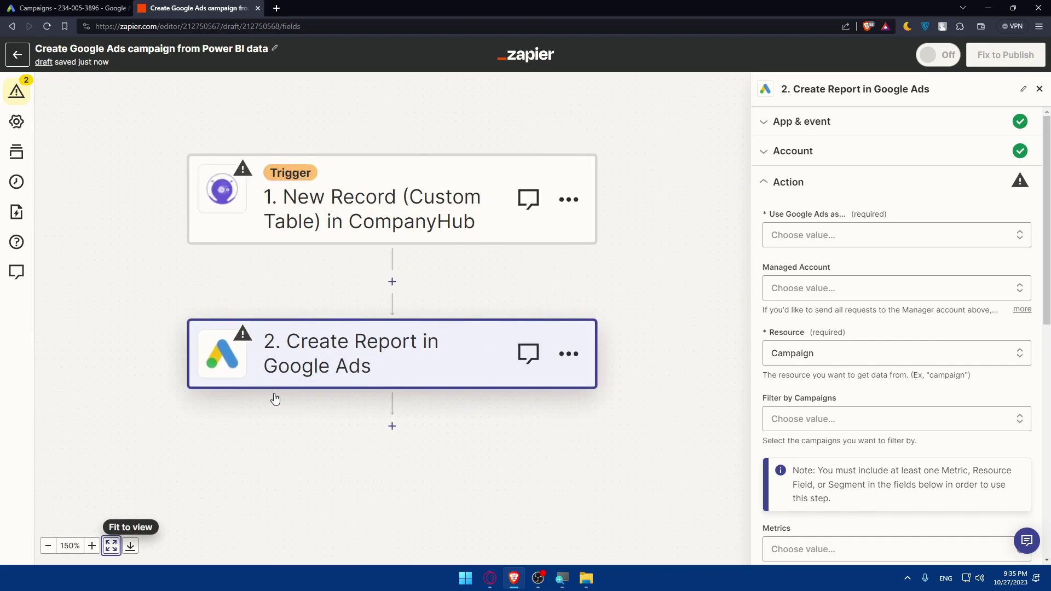